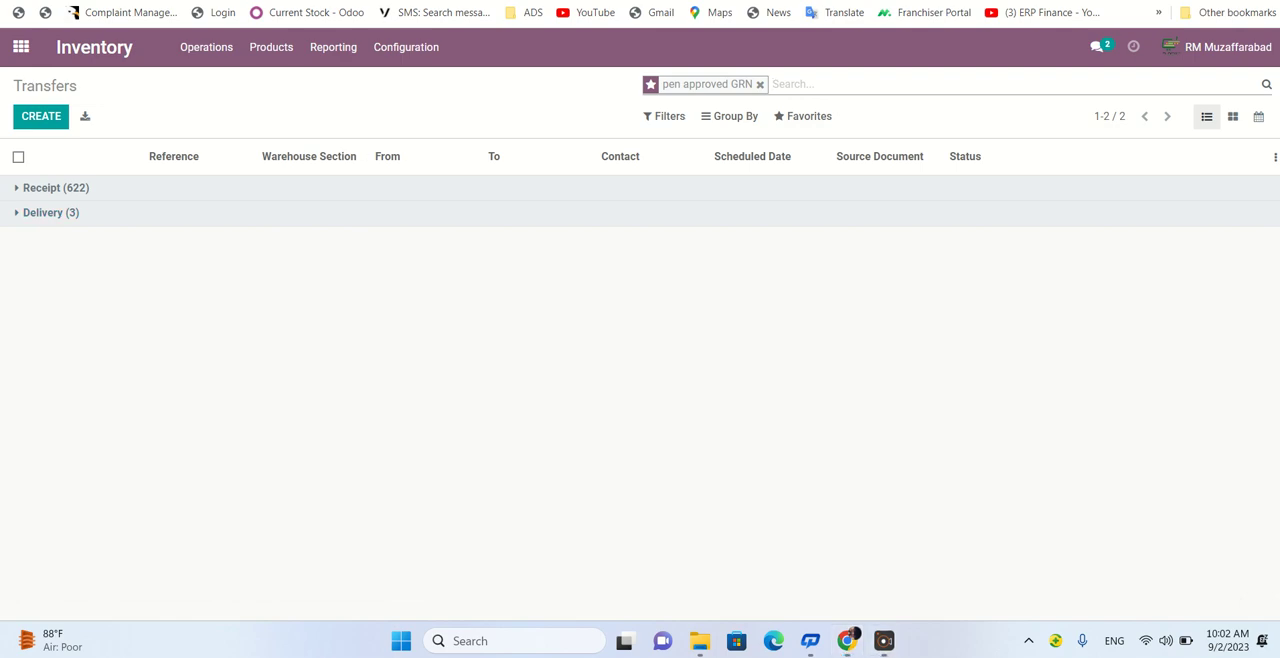
pyautogui.click(660, 120)
pyautogui.click(733, 124)
pyautogui.click(802, 119)
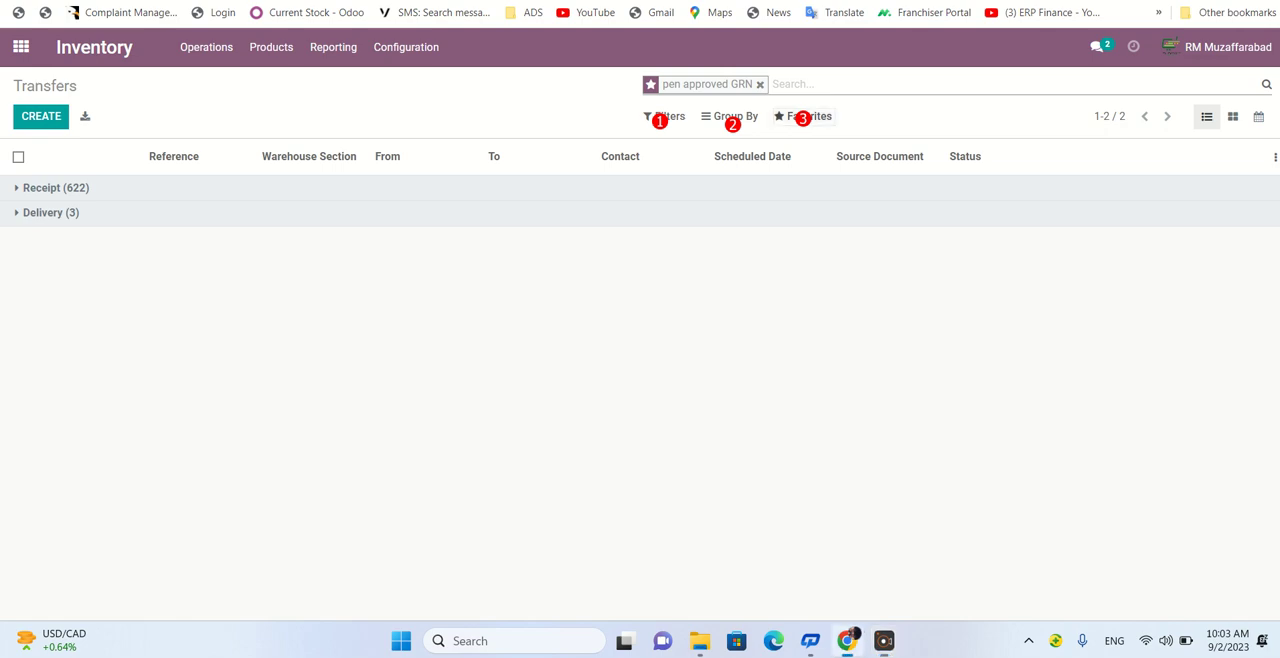
# - Apply the saved favorite search "chek it be" to the transfers and look inside the Ready group
pyautogui.click(809, 116)
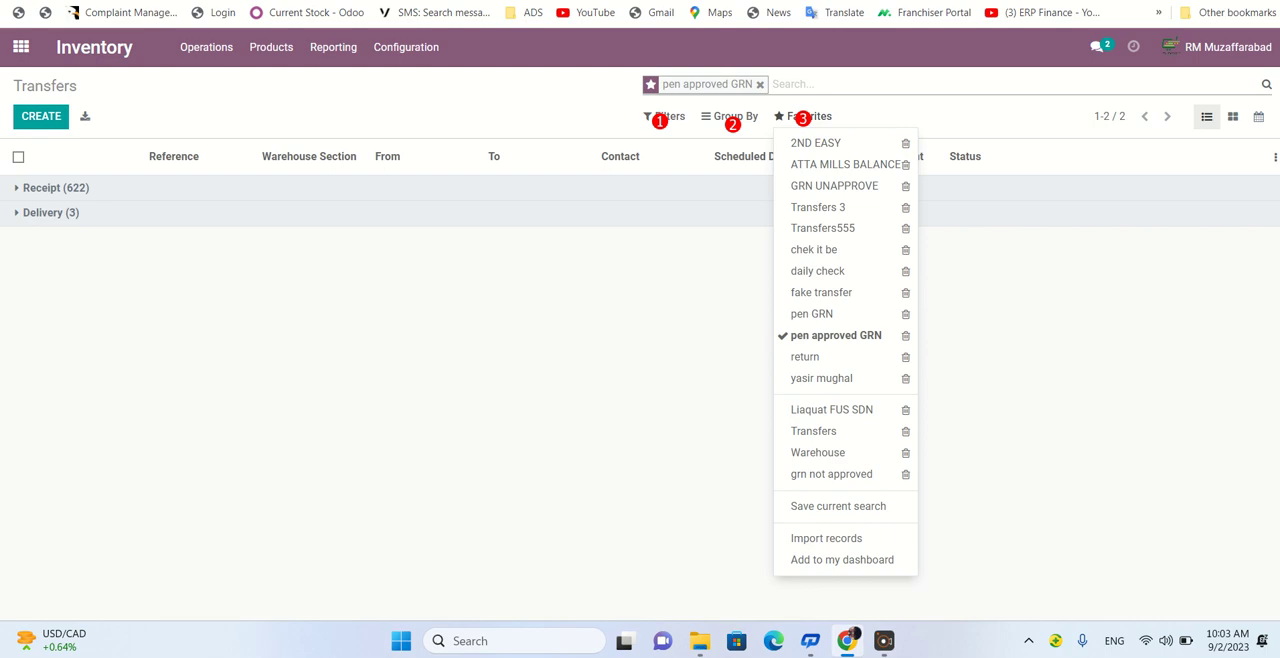
pyautogui.click(814, 249)
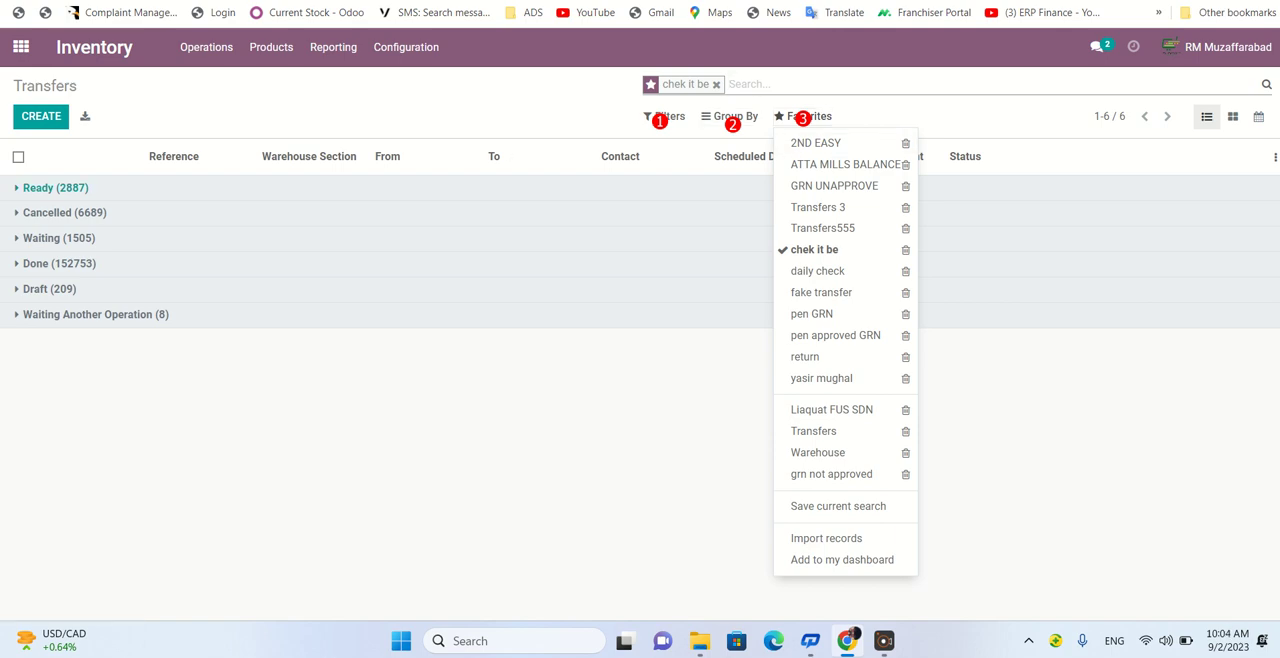
pyautogui.click(56, 188)
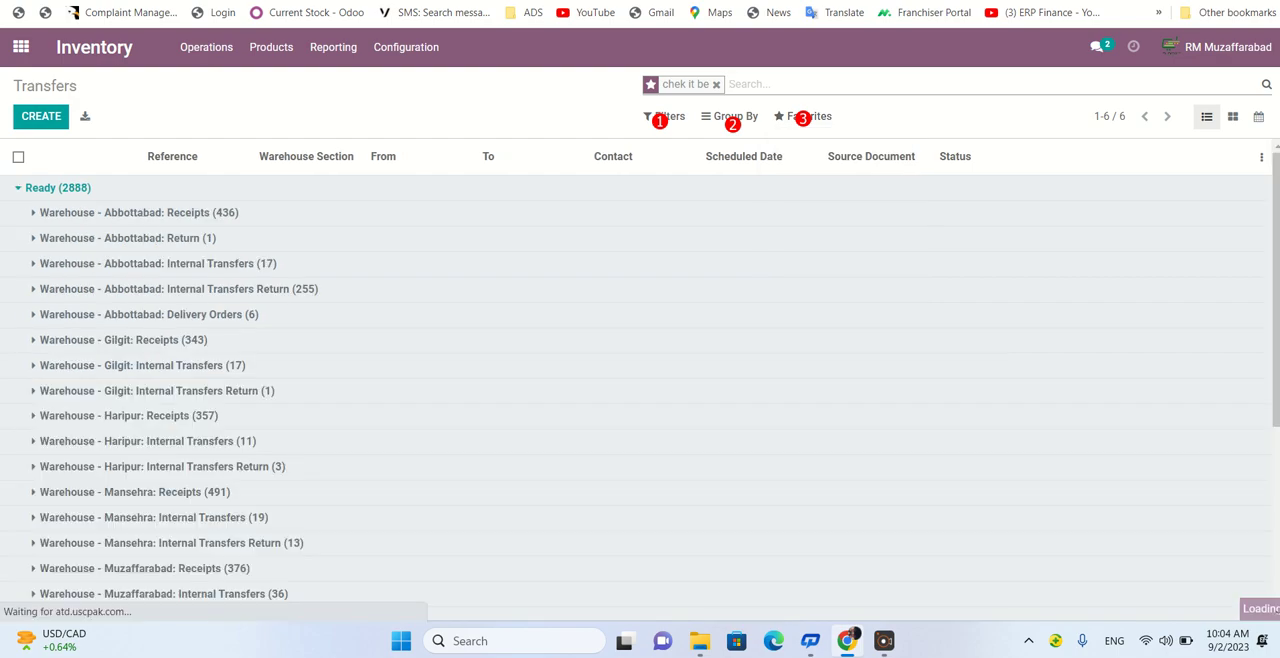
pyautogui.click(56, 188)
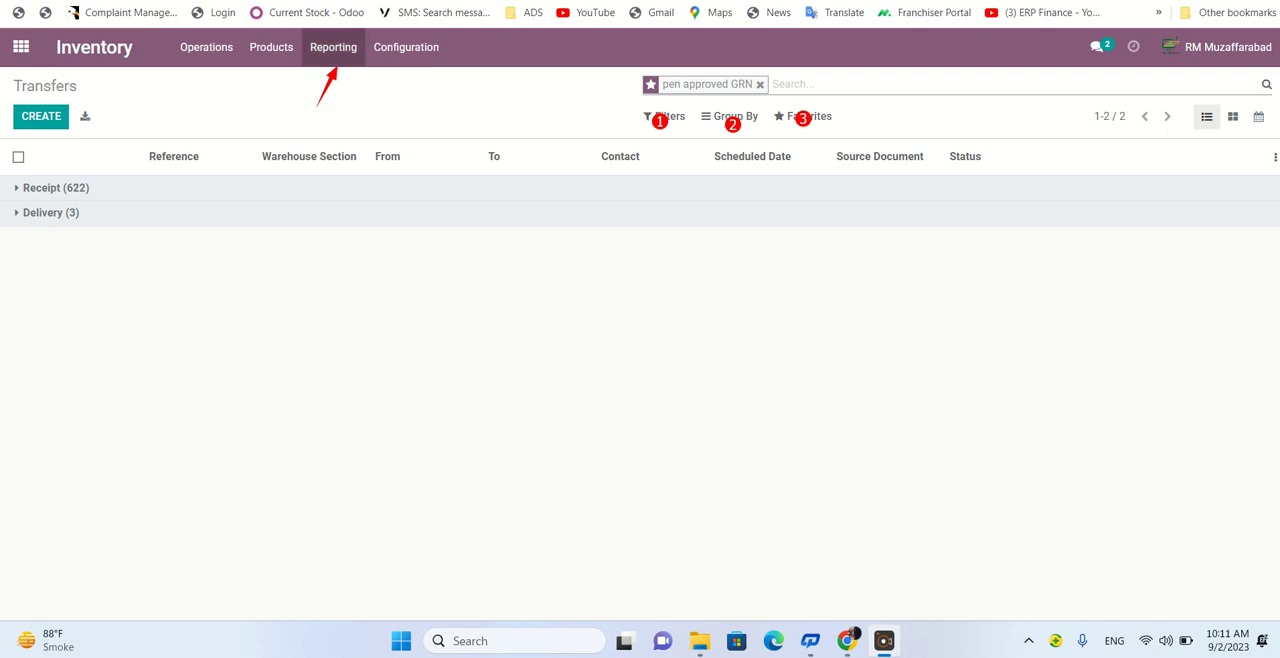
# - Open the Inventory Report and remove the Section > Product > Region grouping from the stock list
pyautogui.click(333, 47)
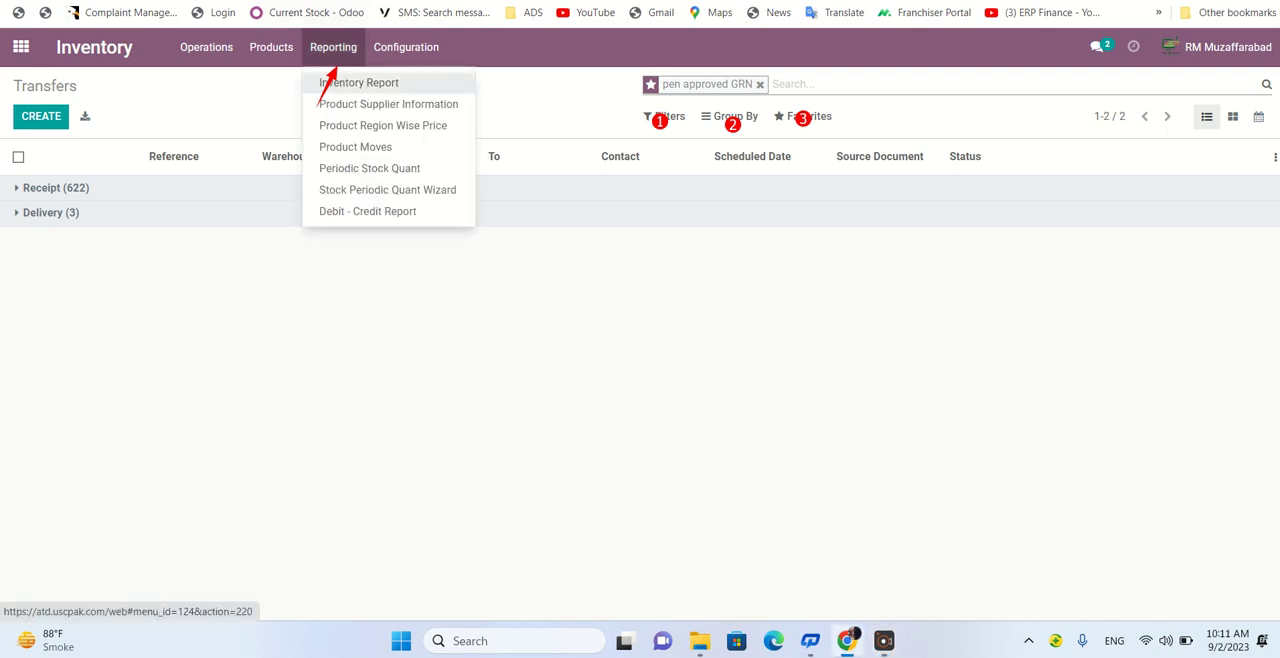
pyautogui.click(358, 83)
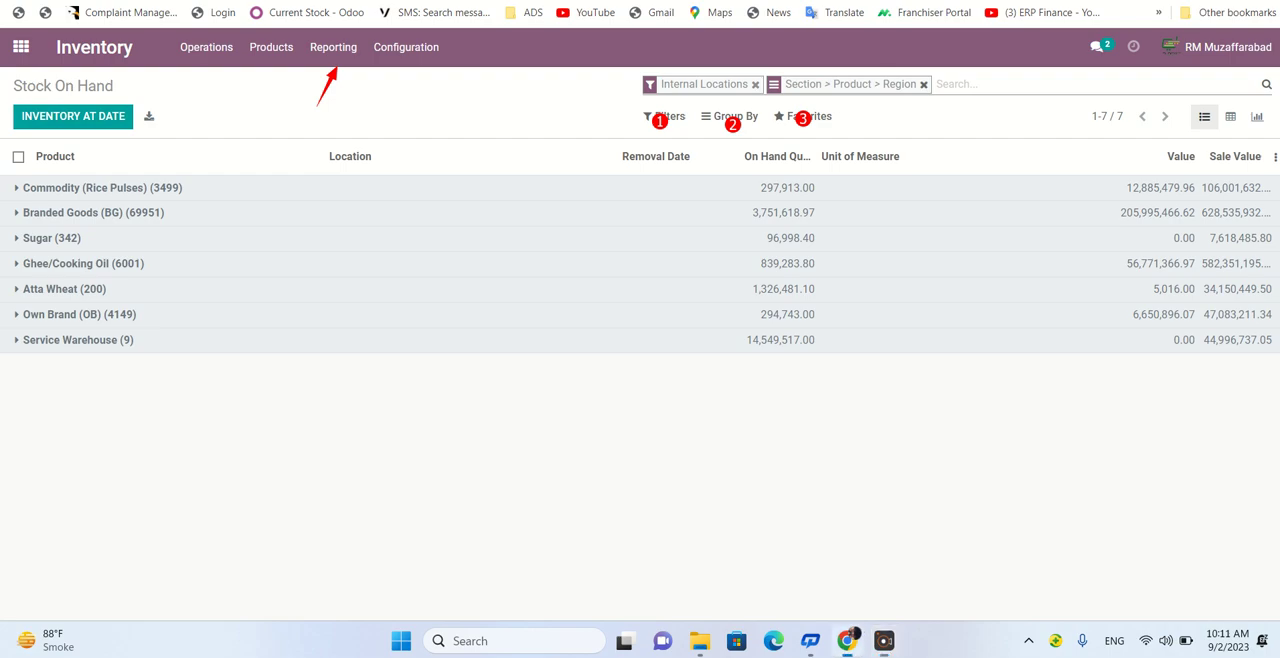
pyautogui.click(923, 84)
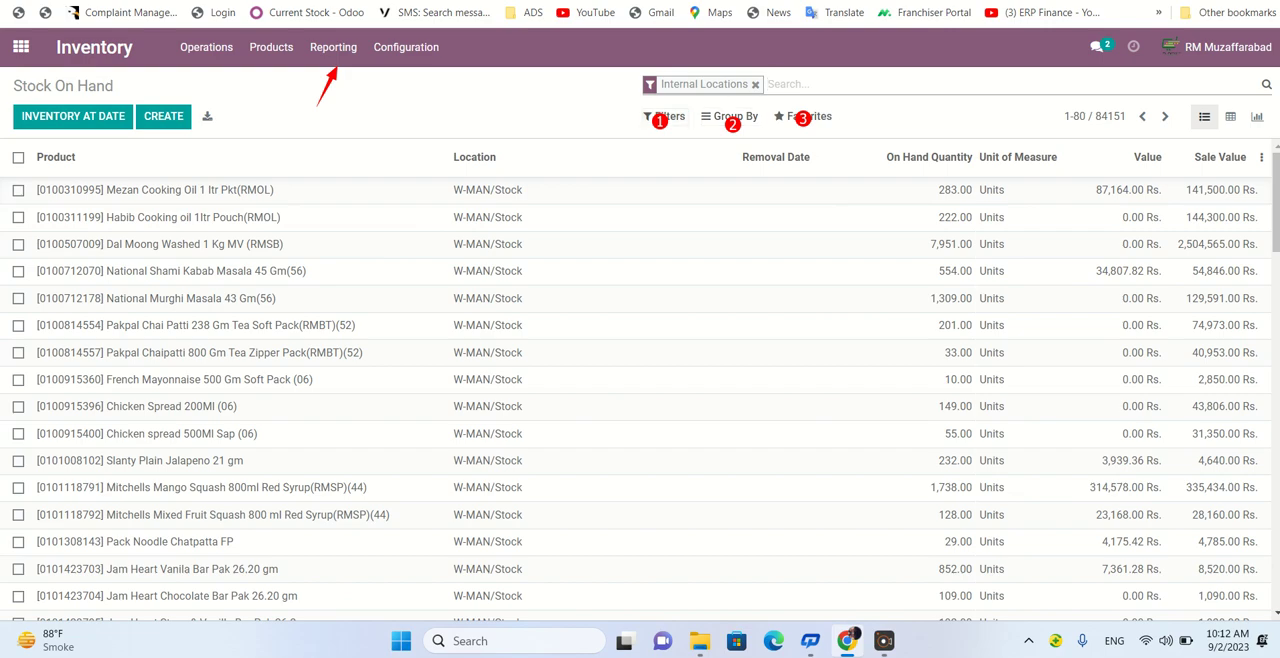
# - Add a custom filter limiting the stock list to records whose Region contains "muzaffarabad"
pyautogui.click(665, 117)
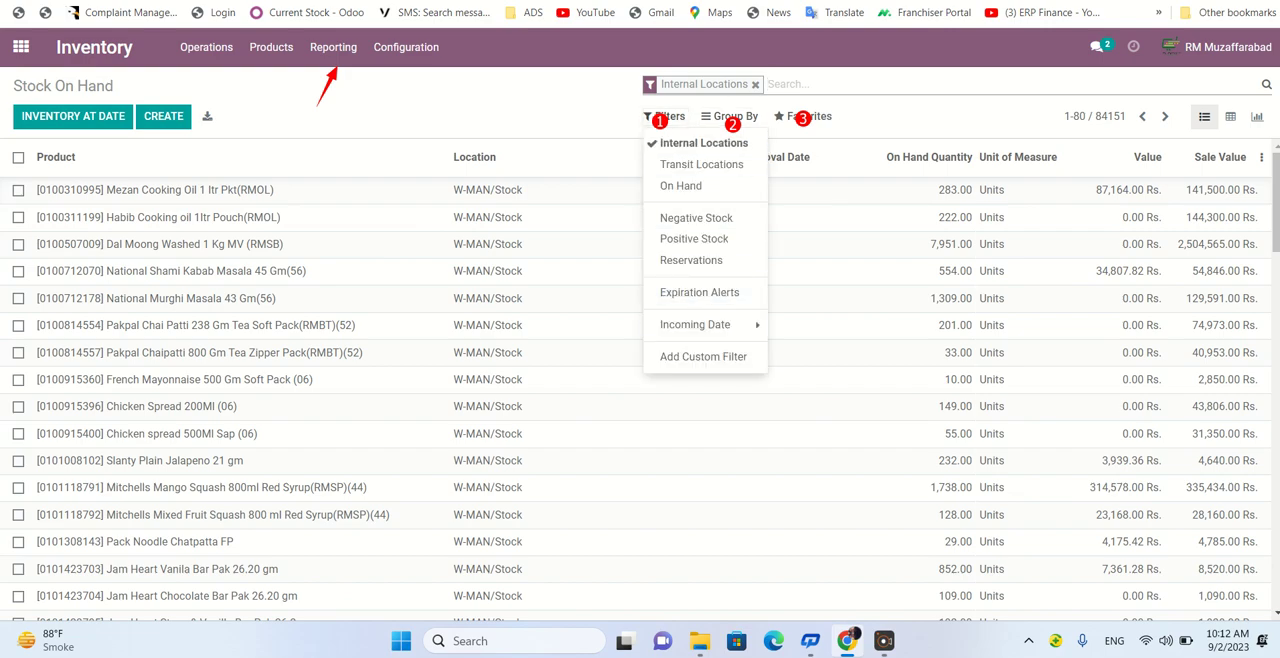
pyautogui.click(703, 356)
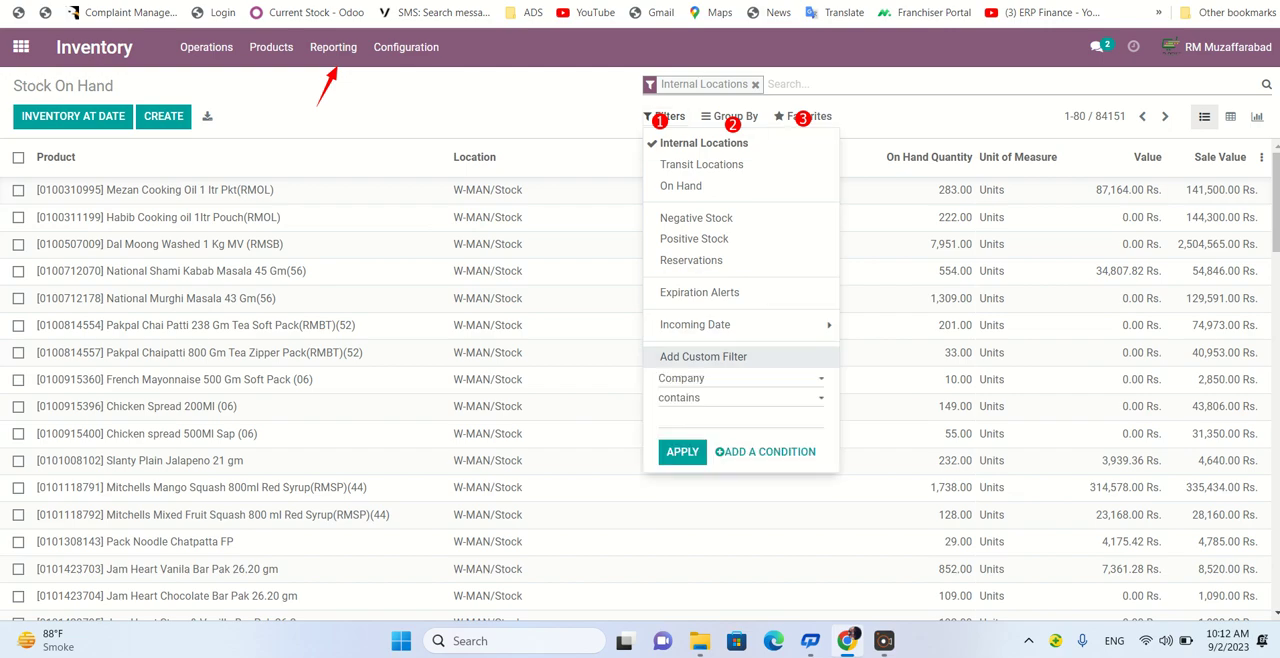
pyautogui.click(740, 379)
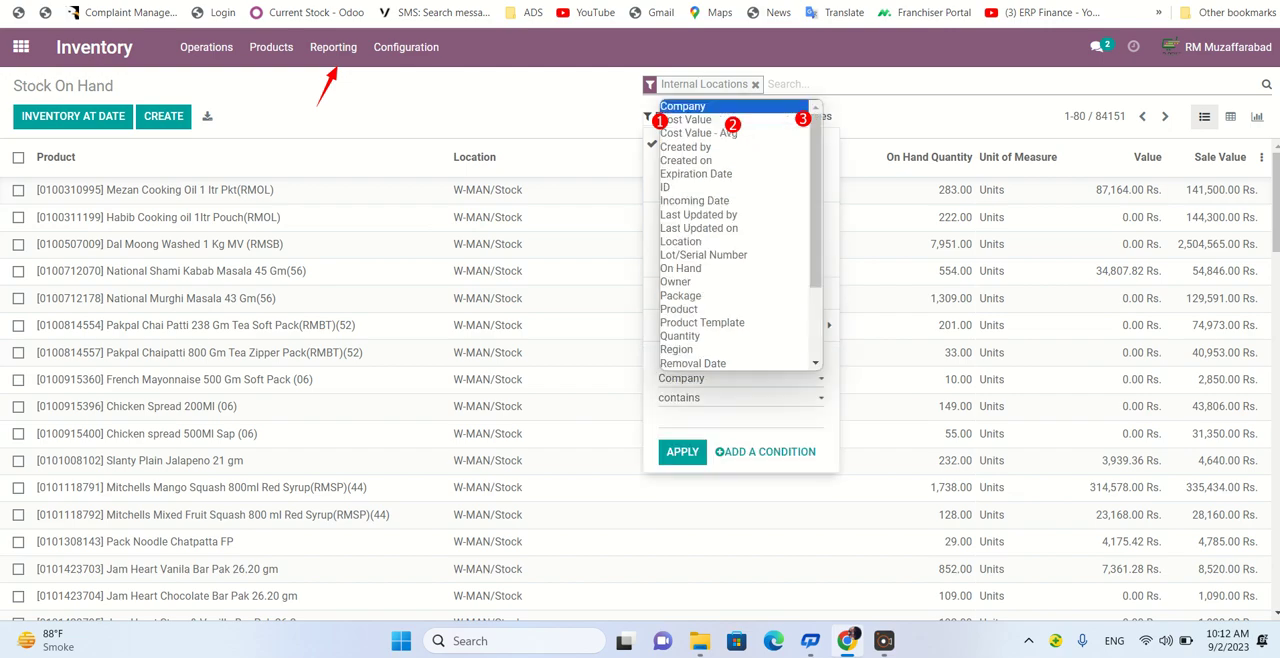
pyautogui.press('r')
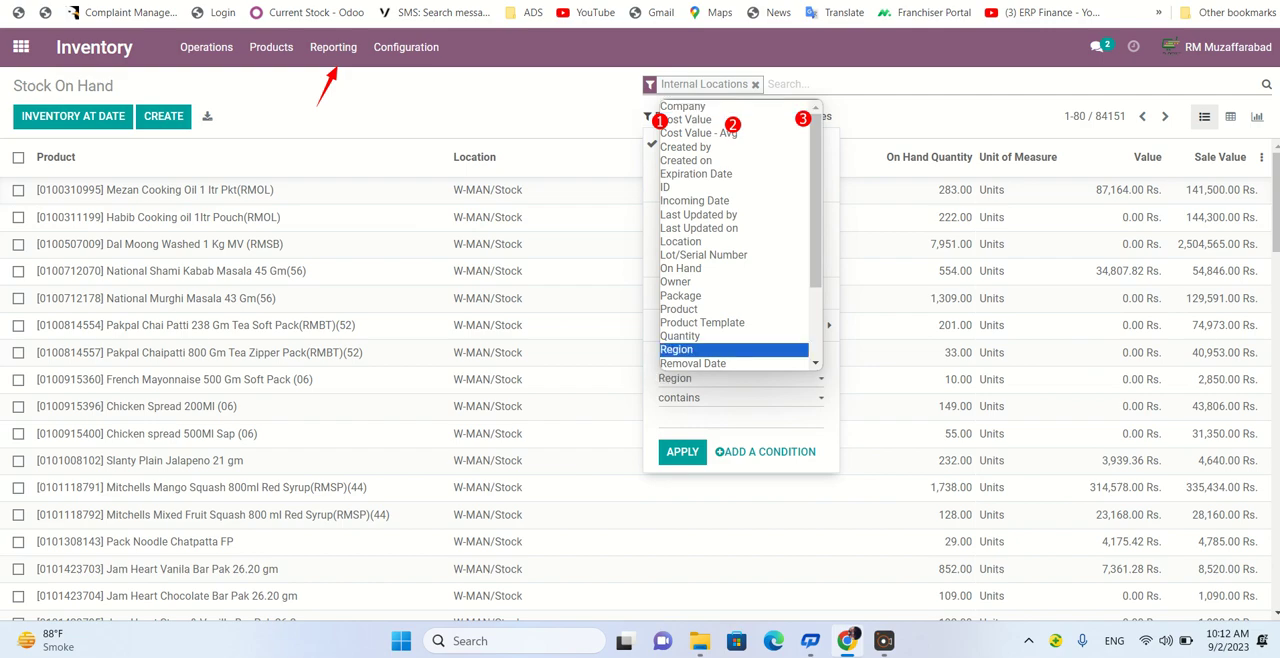
pyautogui.press('Down')
pyautogui.press('Down')
pyautogui.press('Down')
pyautogui.press('Up')
pyautogui.press('Up')
pyautogui.press('Up')
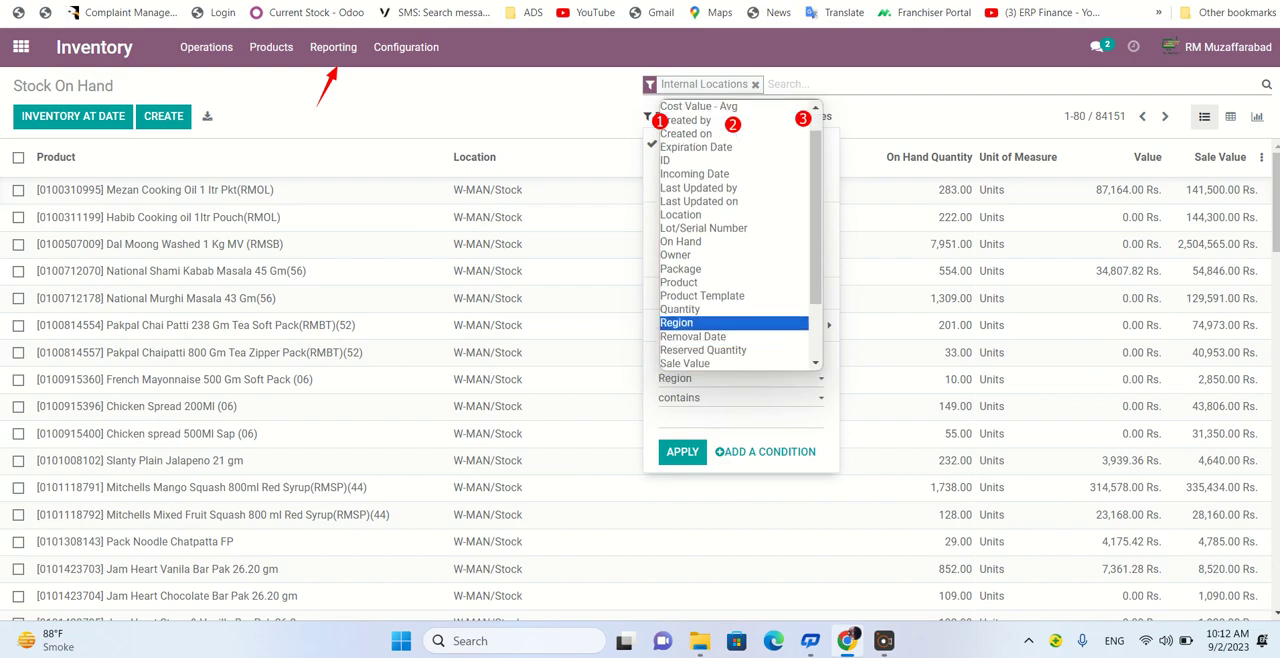
pyautogui.press('Return')
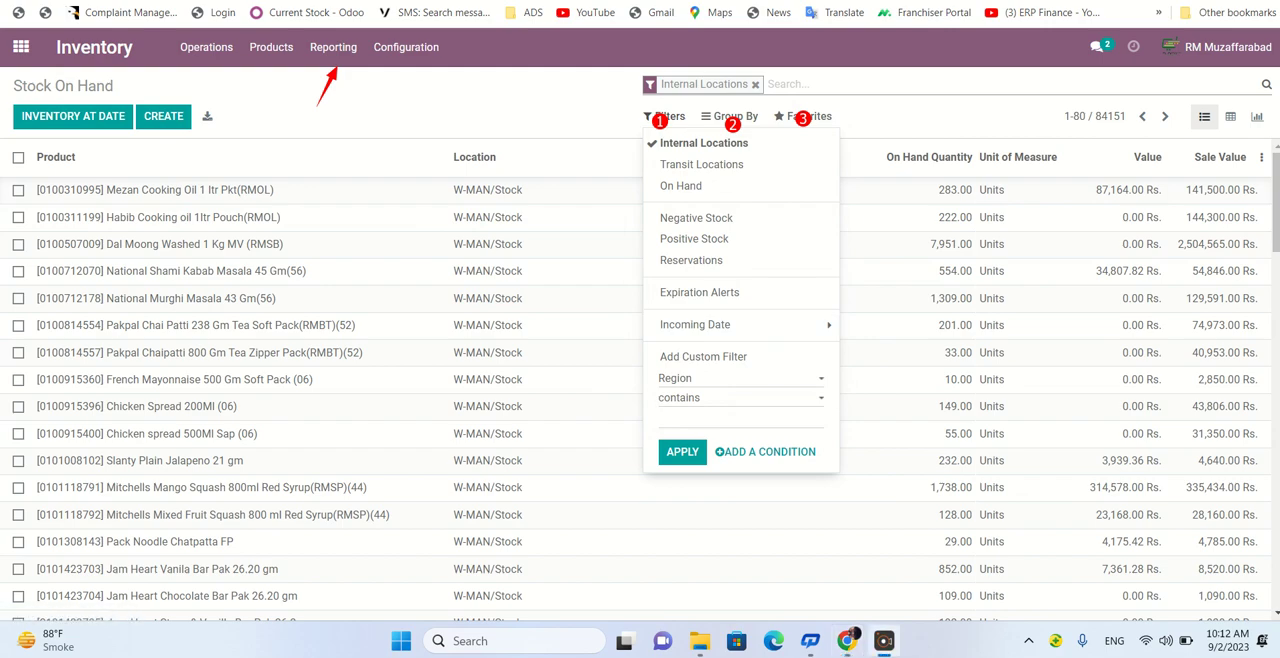
pyautogui.click(700, 418)
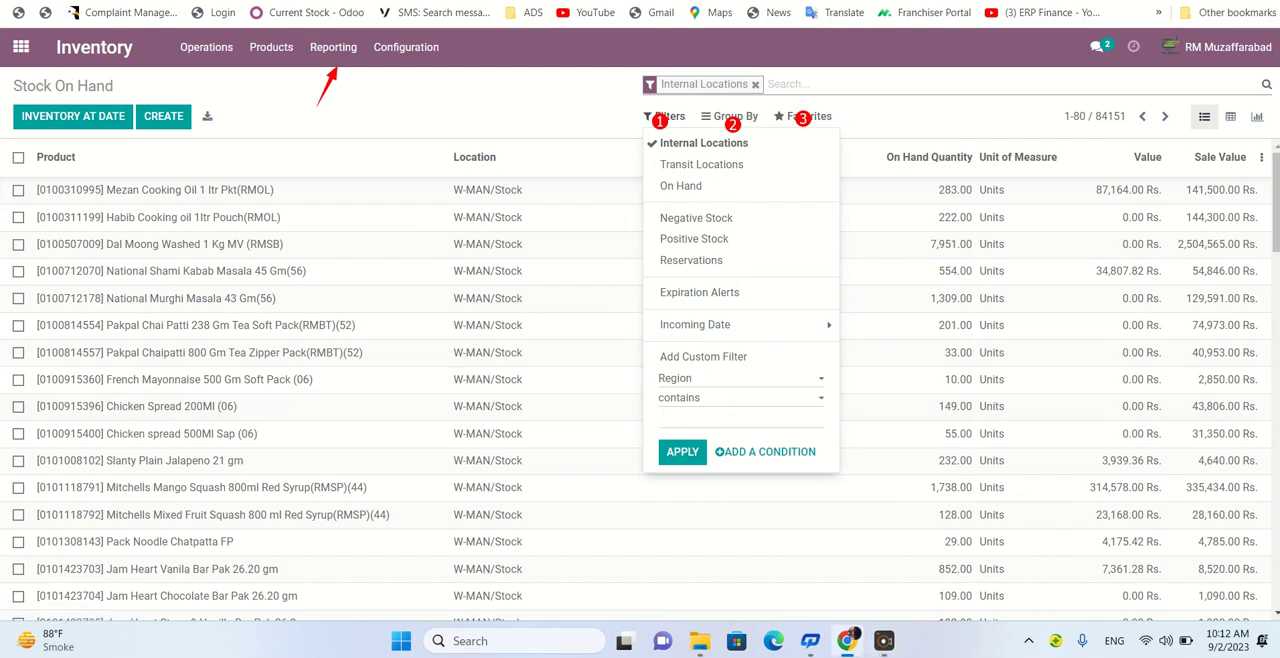
pyautogui.write('muzaffarabad')
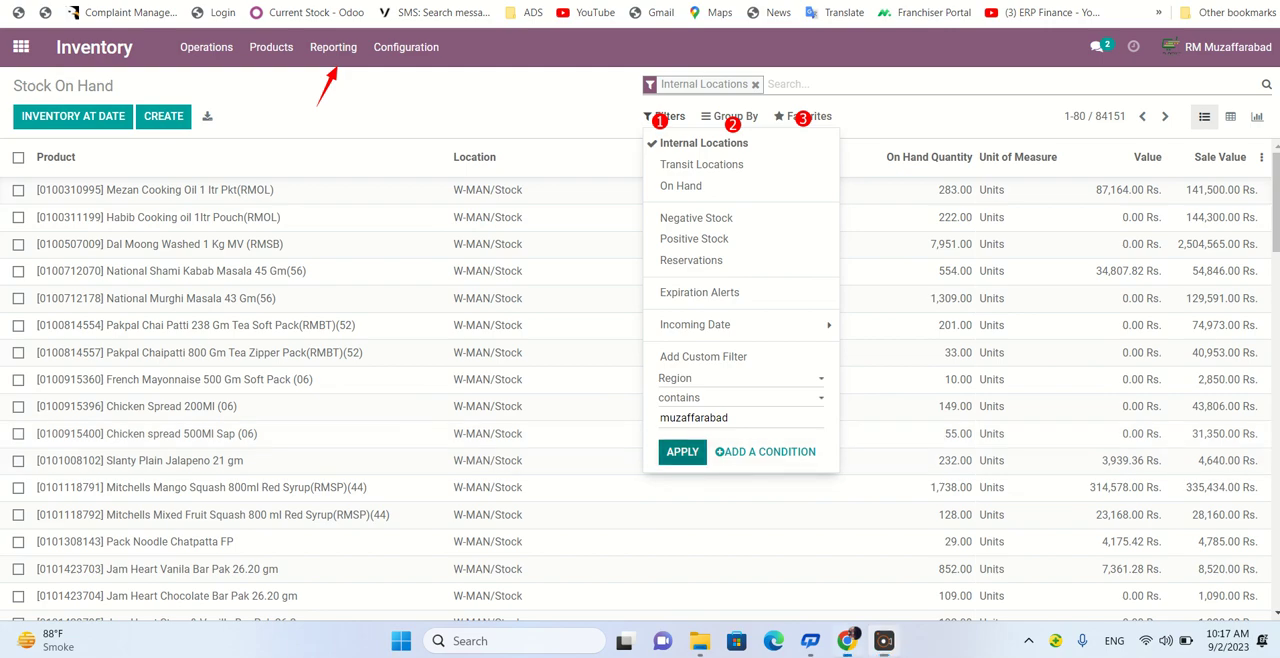
pyautogui.click(682, 451)
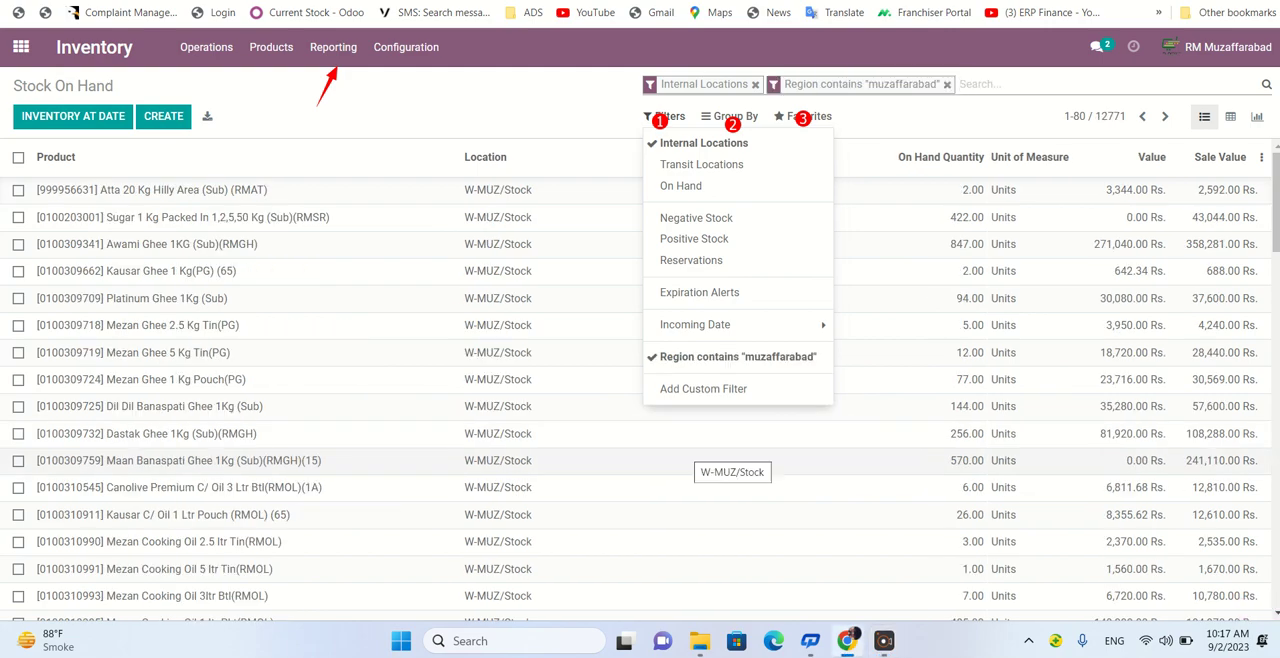
pyautogui.press('Escape')
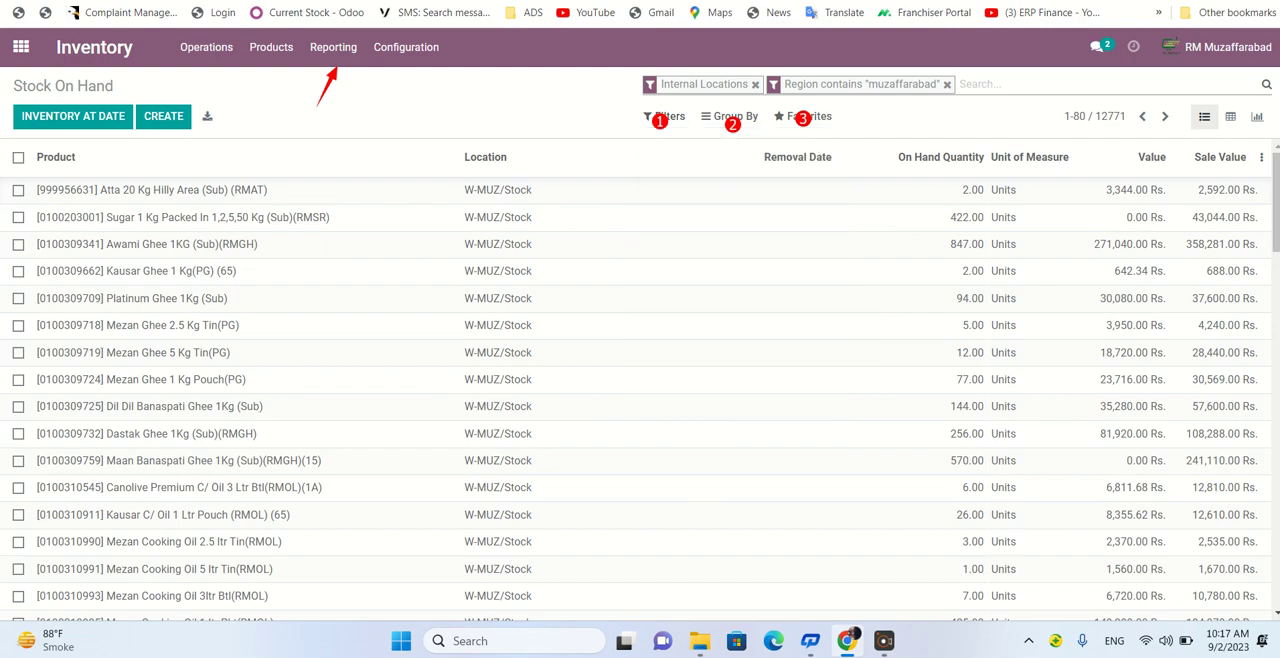
pyautogui.click(665, 117)
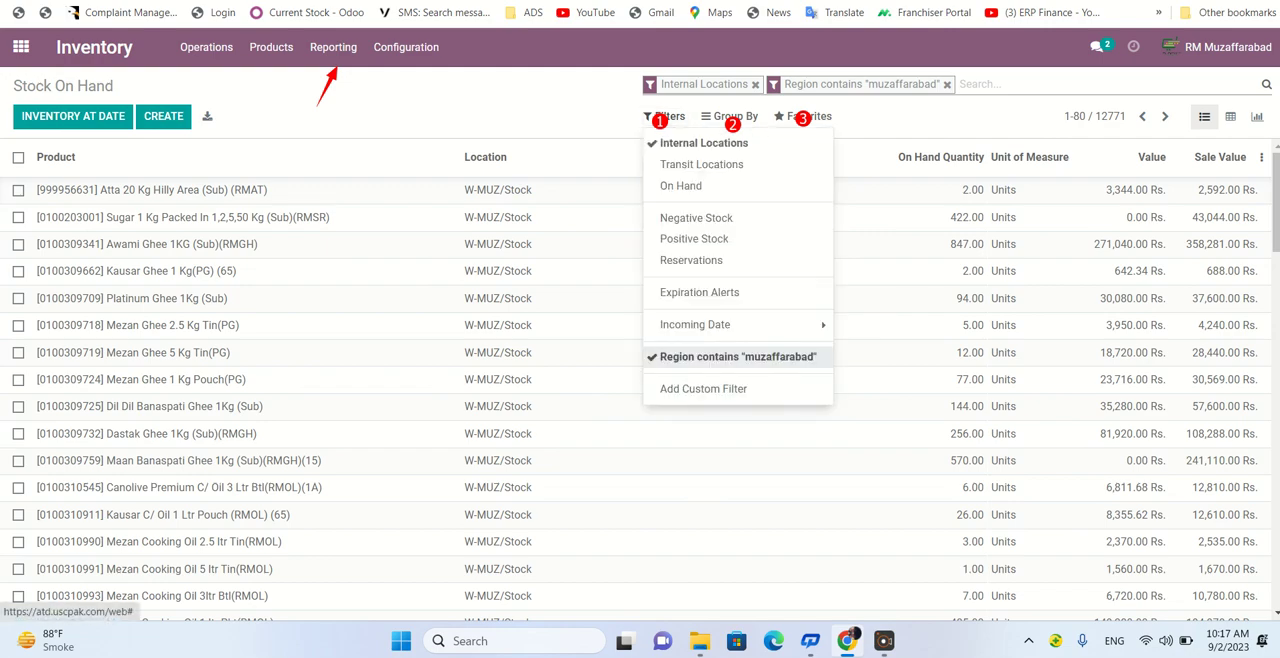
pyautogui.click(703, 388)
pyautogui.click(740, 410)
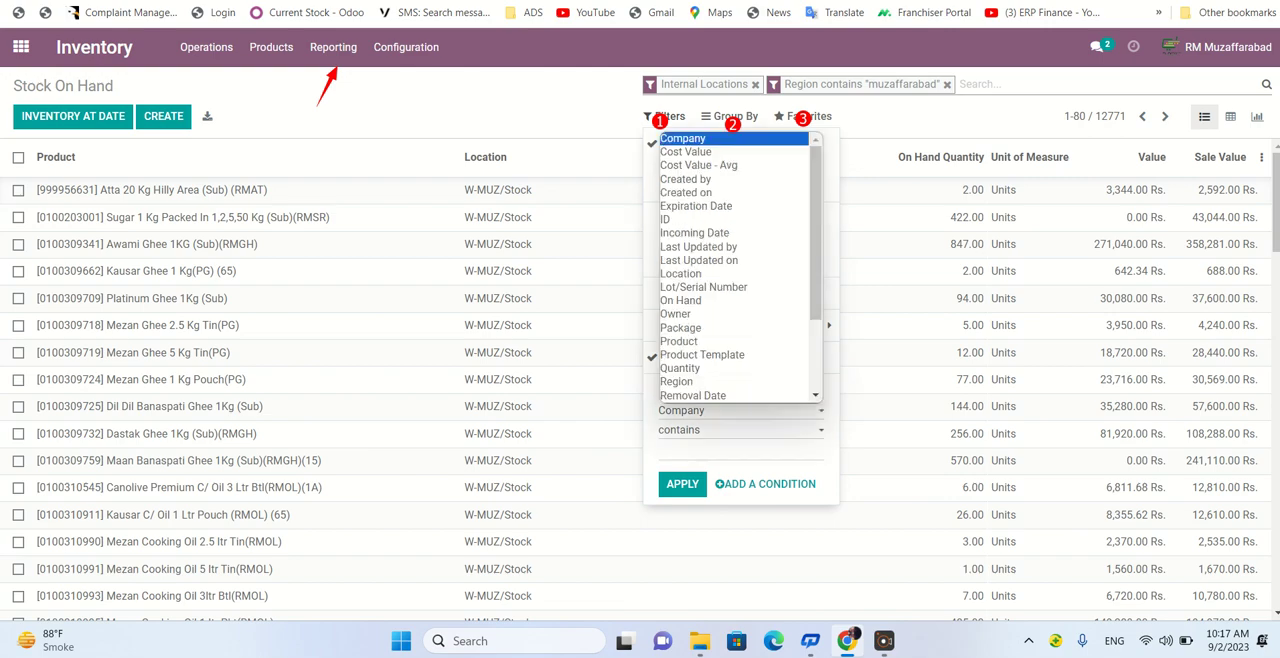
pyautogui.press('s')
pyautogui.press('s')
pyautogui.press('s')
pyautogui.press('s')
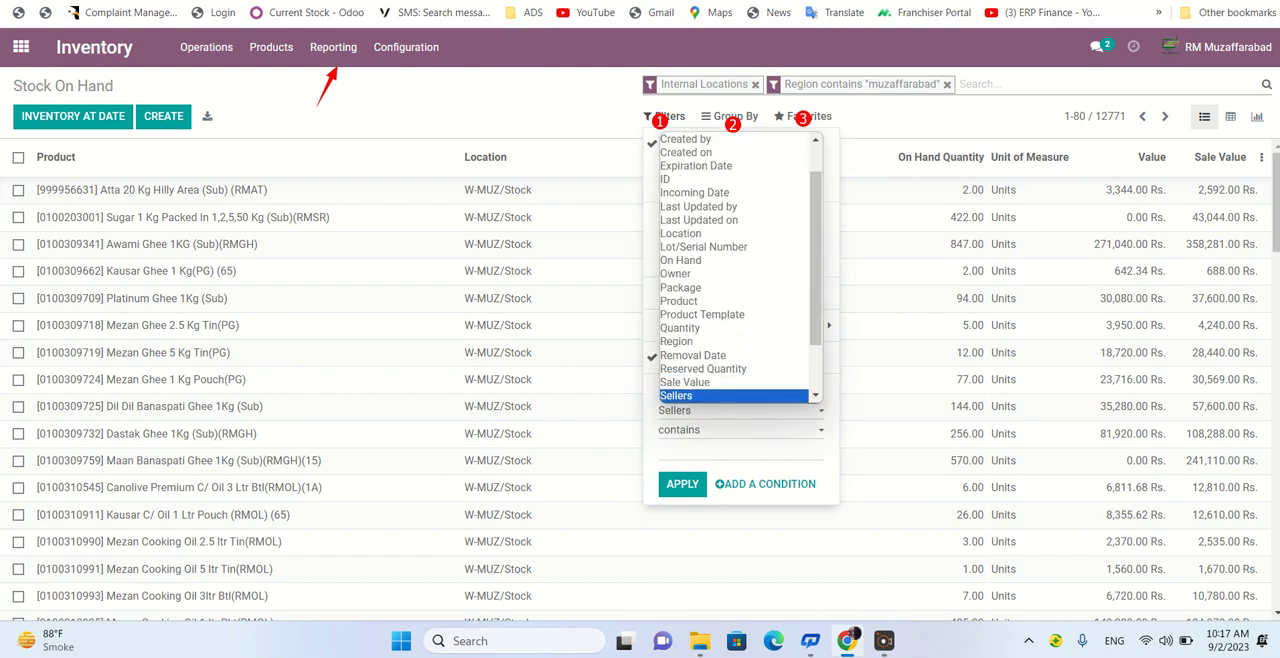
pyautogui.press('l')
pyautogui.press('l')
pyautogui.press('l')
pyautogui.press('l')
pyautogui.press('l')
pyautogui.press('l')
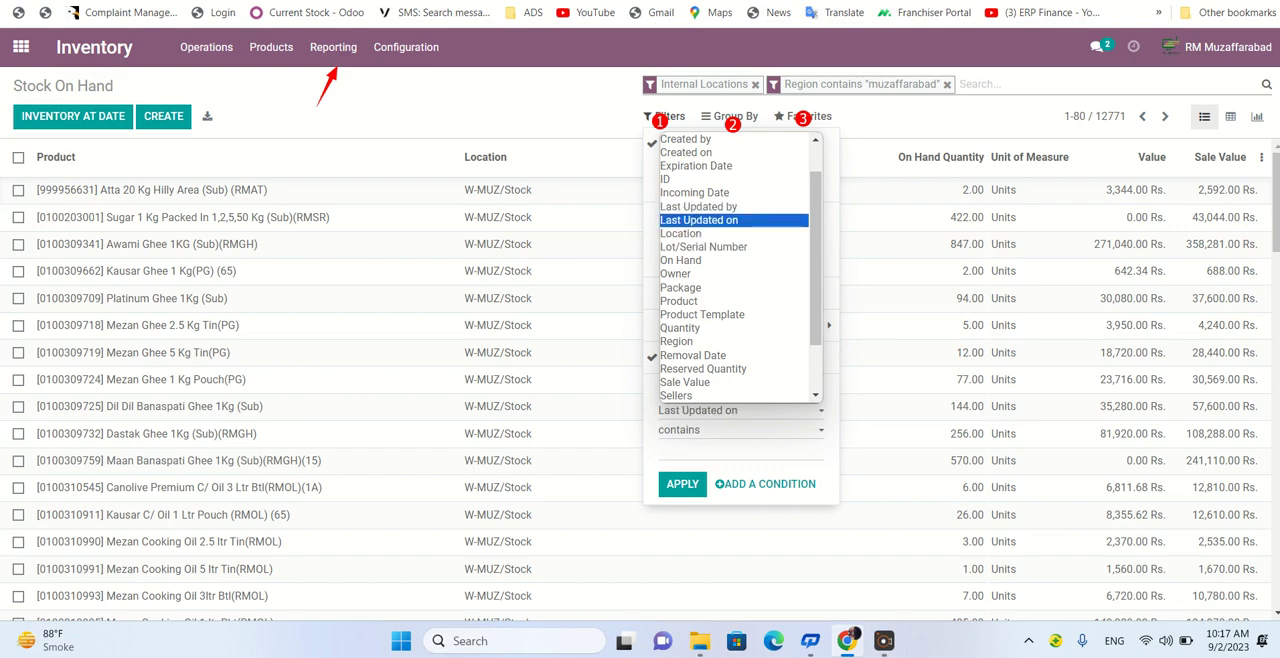
pyautogui.press('l')
pyautogui.scroll(-1, 734, 315)
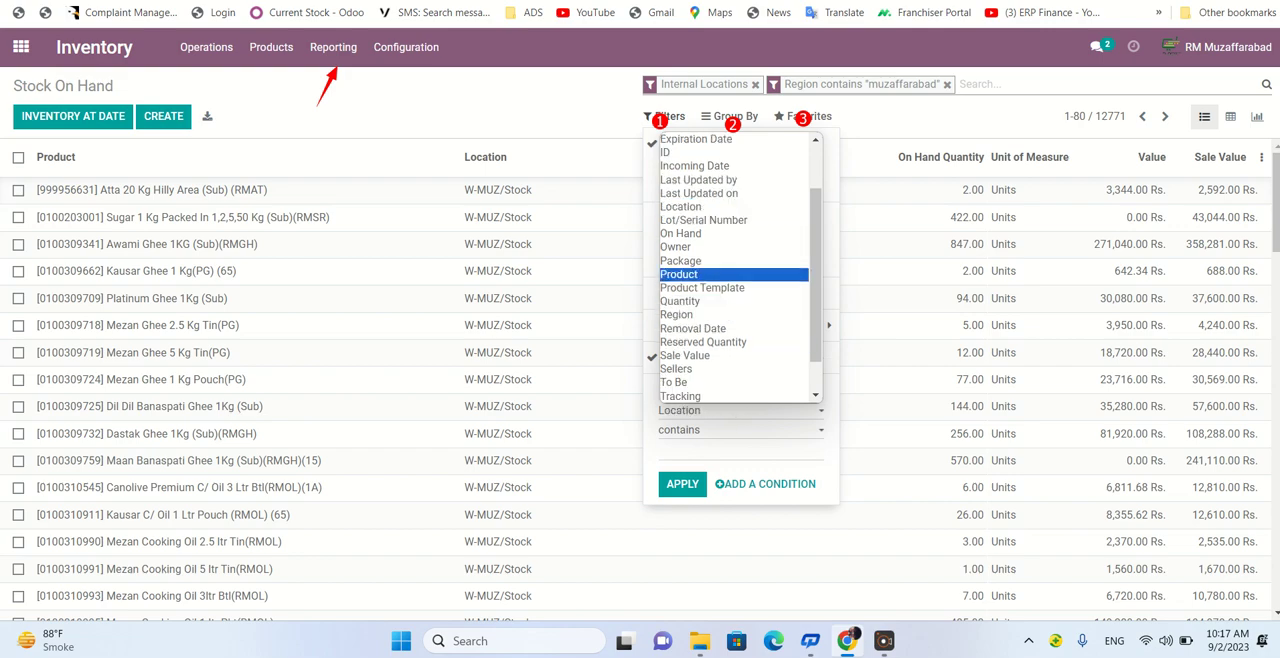
pyautogui.click(700, 207)
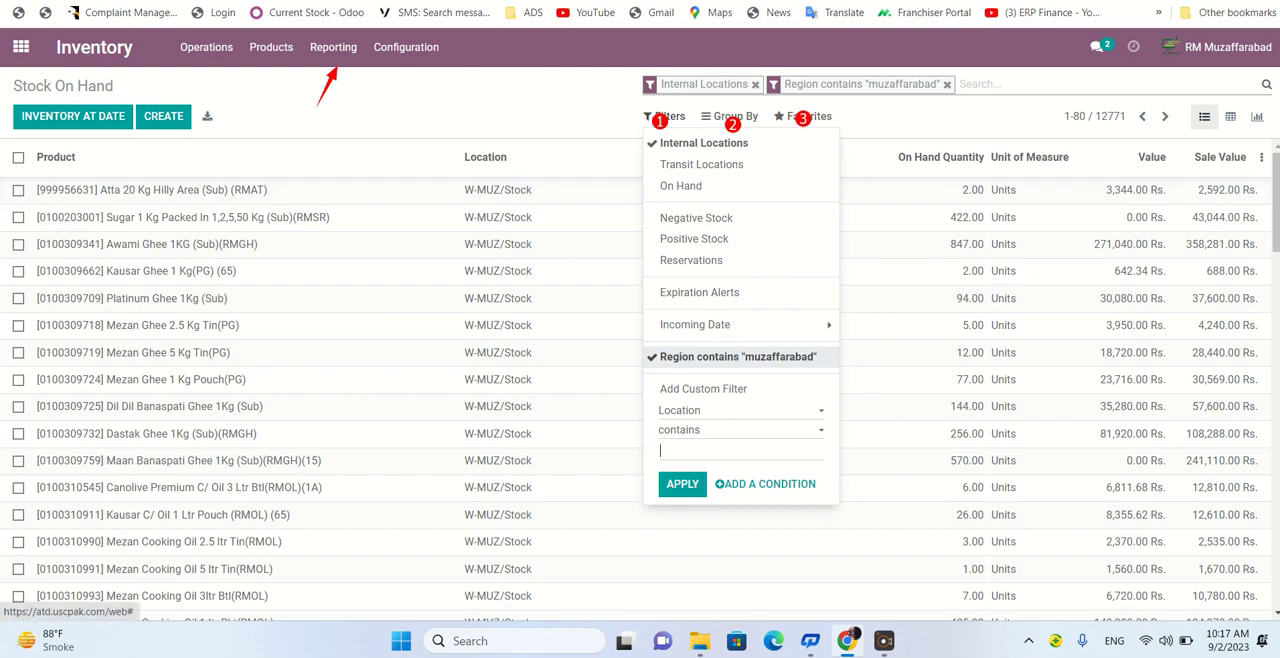
pyautogui.press('Escape')
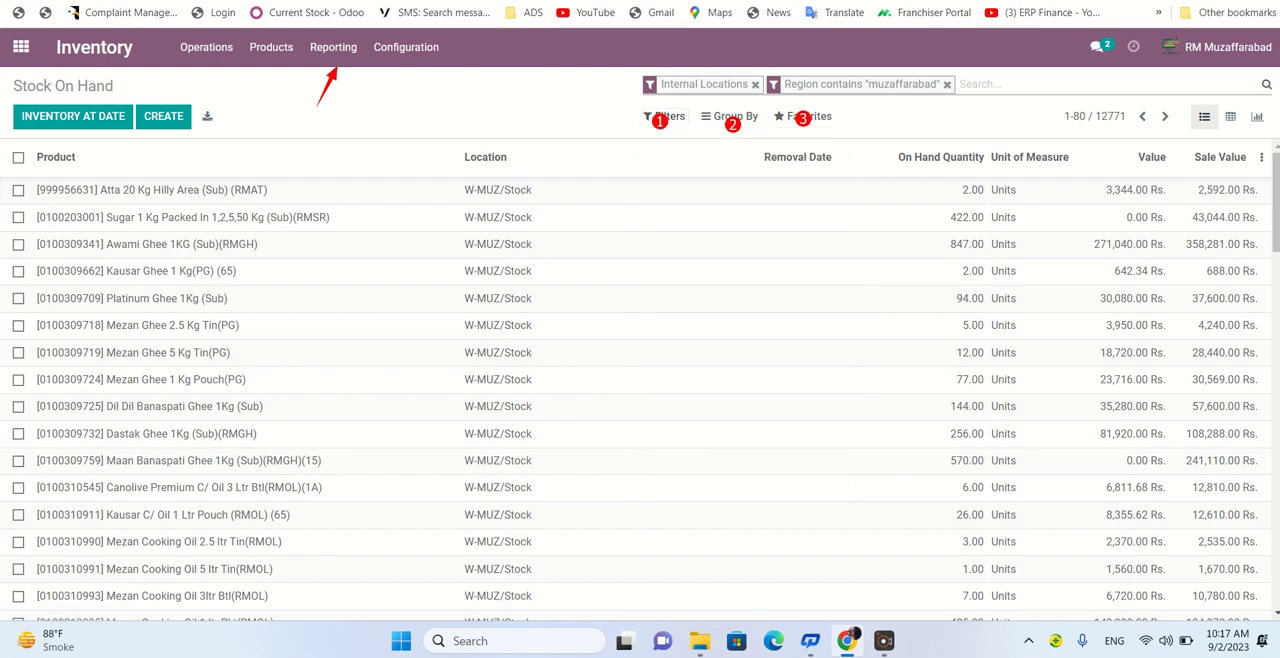
# - Add a custom filter limiting the stock list to records whose Sellers contains "shan"
pyautogui.click(665, 116)
pyautogui.click(703, 388)
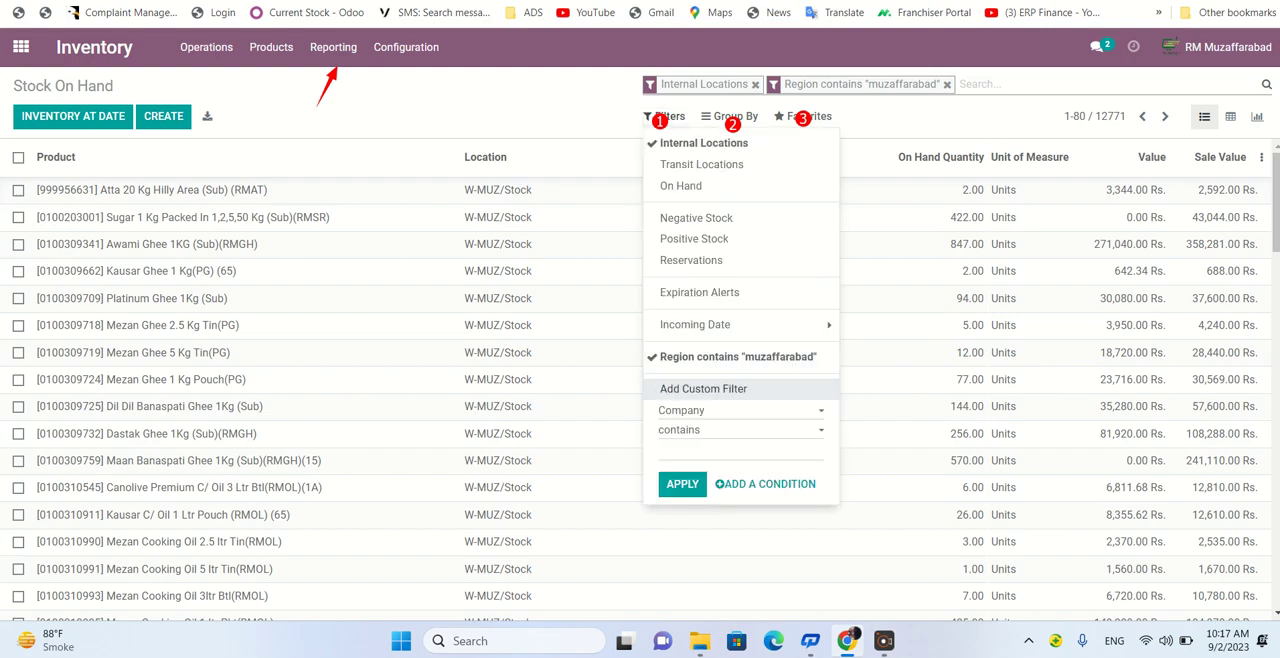
pyautogui.click(738, 410)
pyautogui.press('s')
pyautogui.press('s')
pyautogui.press('s')
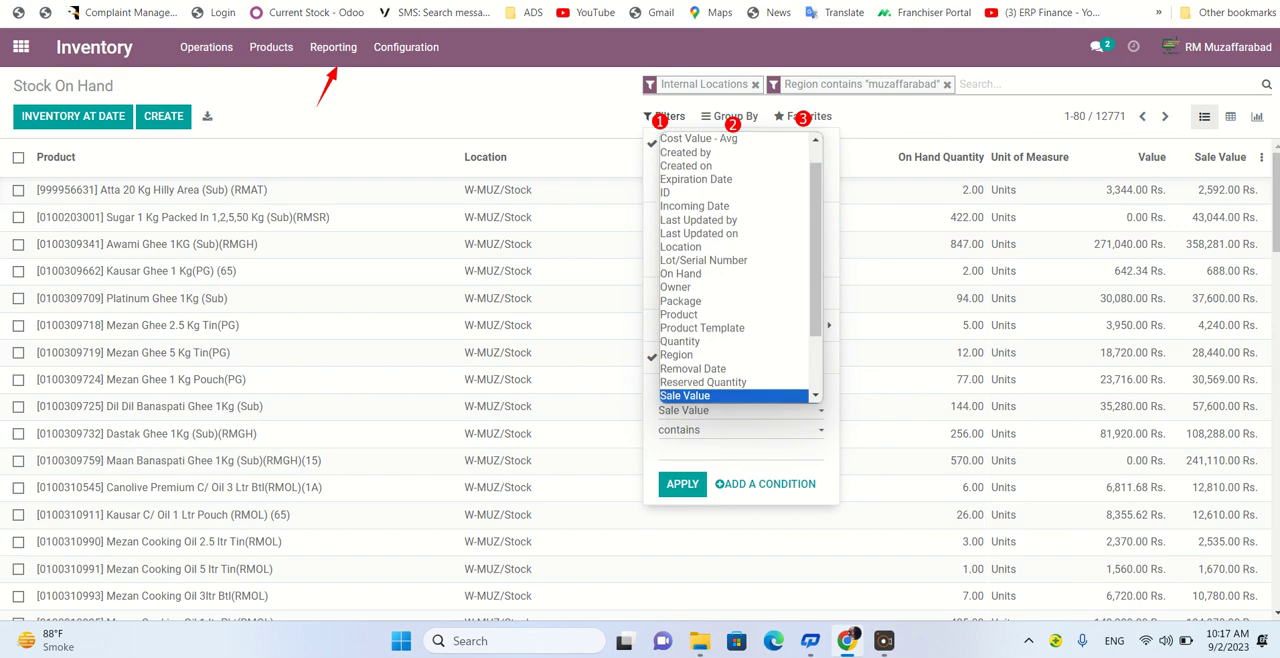
pyautogui.press('s')
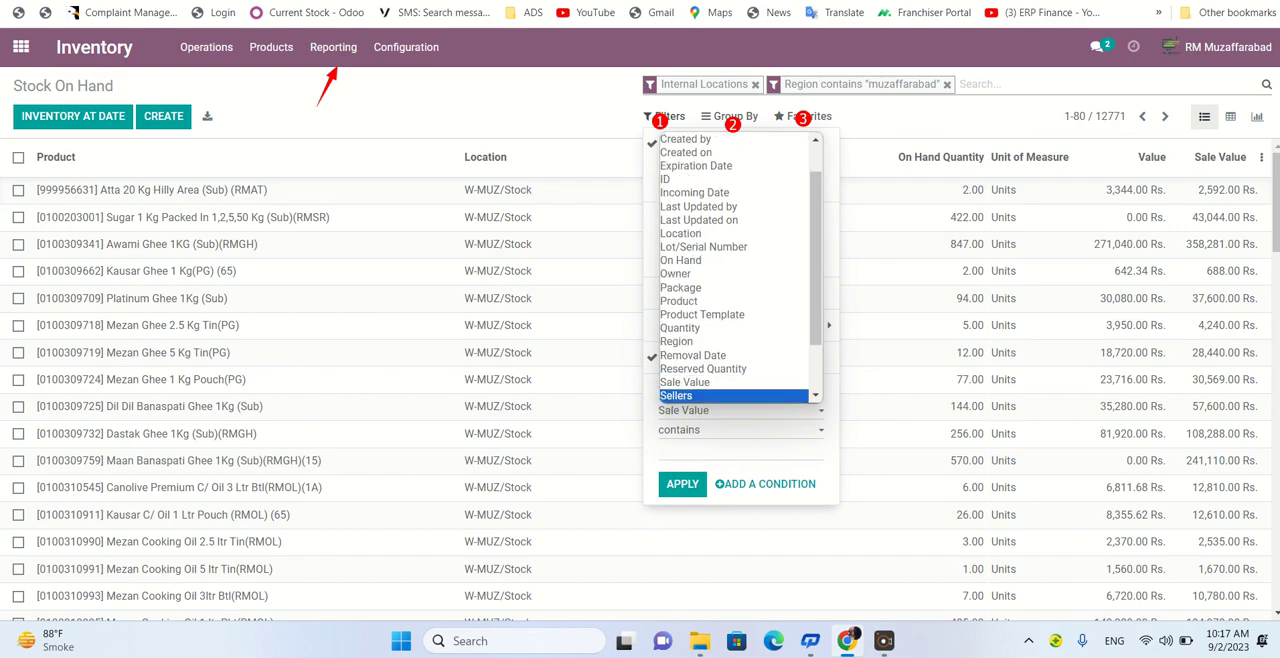
pyautogui.press('Return')
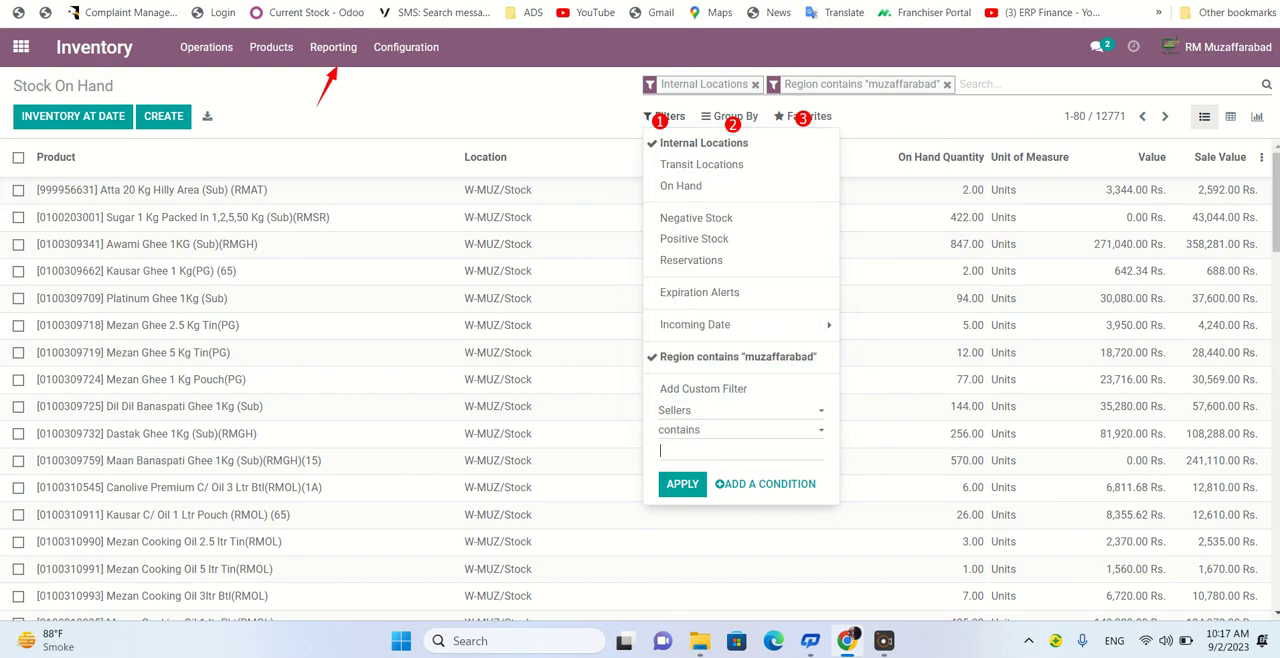
pyautogui.write('shan')
pyautogui.press('Return')
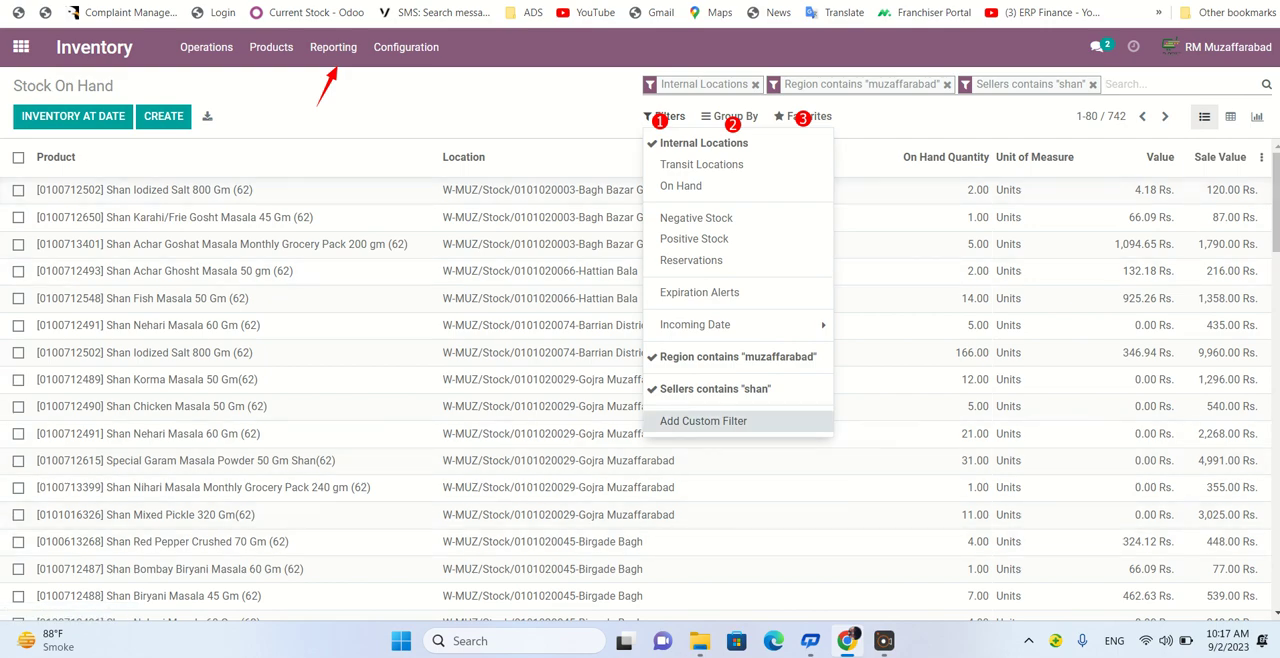
# - Add a custom filter for Location contains "bank road" and display the filtered stock as a pivot table
pyautogui.click(703, 420)
pyautogui.click(740, 443)
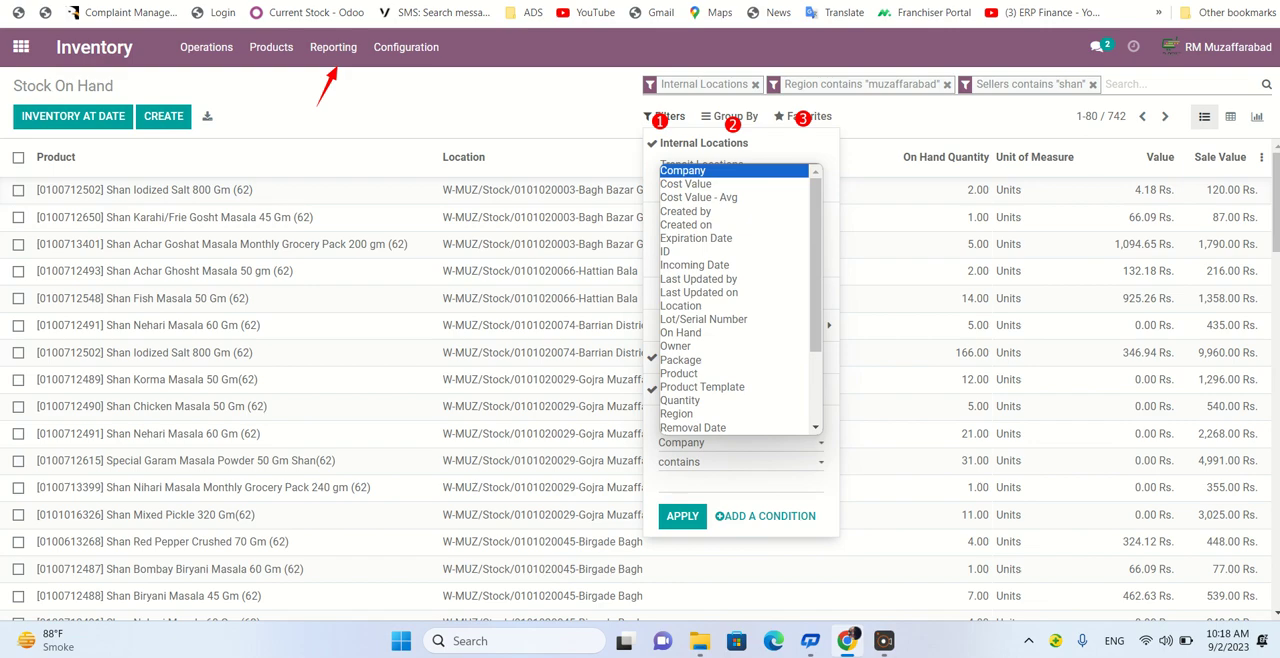
pyautogui.press('l')
pyautogui.press('l')
pyautogui.press('l')
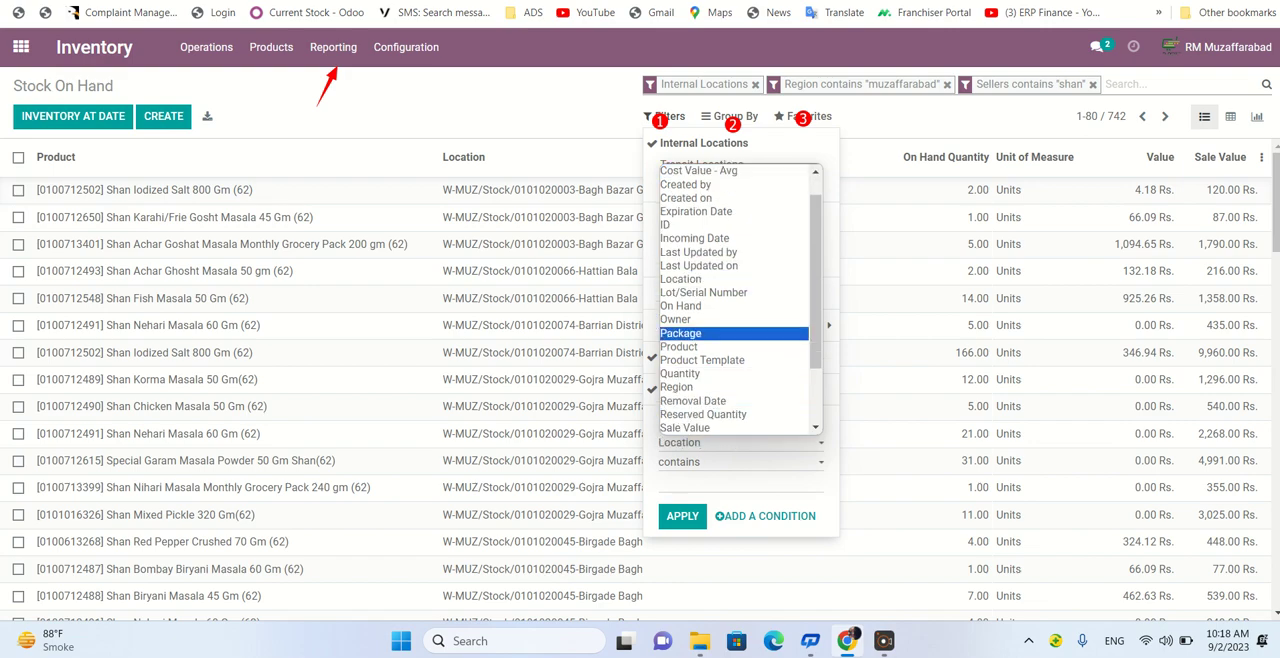
pyautogui.click(720, 279)
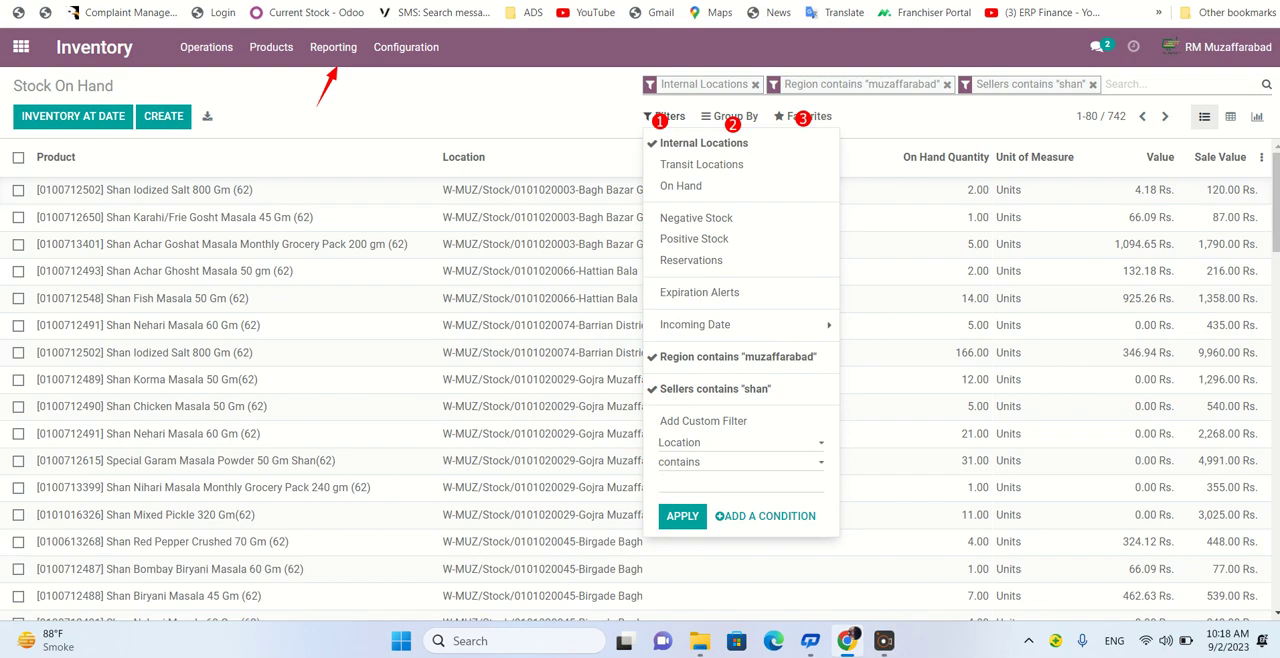
pyautogui.write('bank road')
pyautogui.click(682, 515)
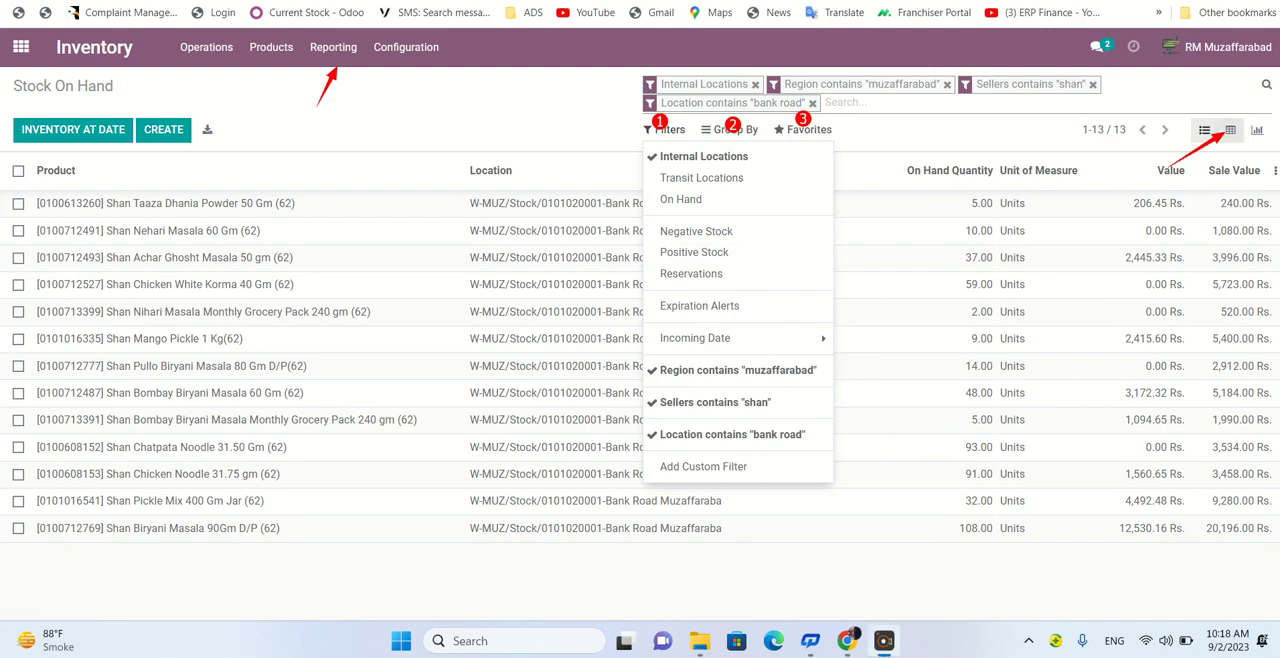
pyautogui.click(1230, 130)
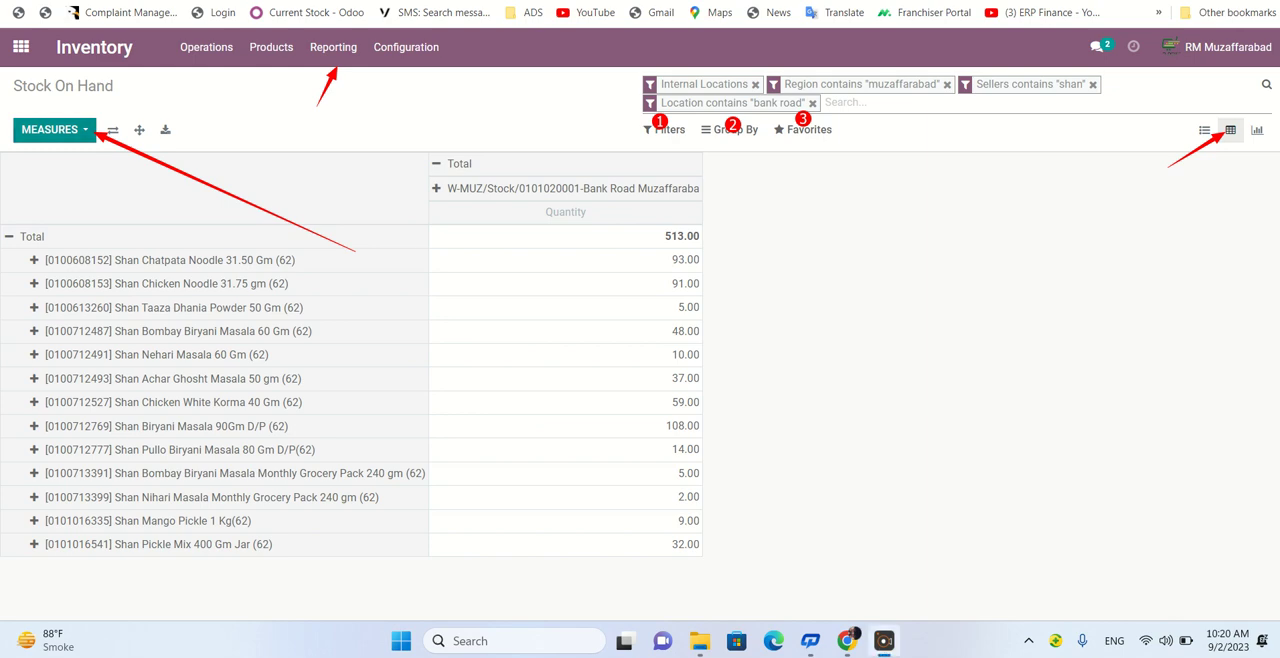
# - Add the Sale Value measure to the pivot table and remove the Sellers contains "shan" filter
pyautogui.click(55, 129)
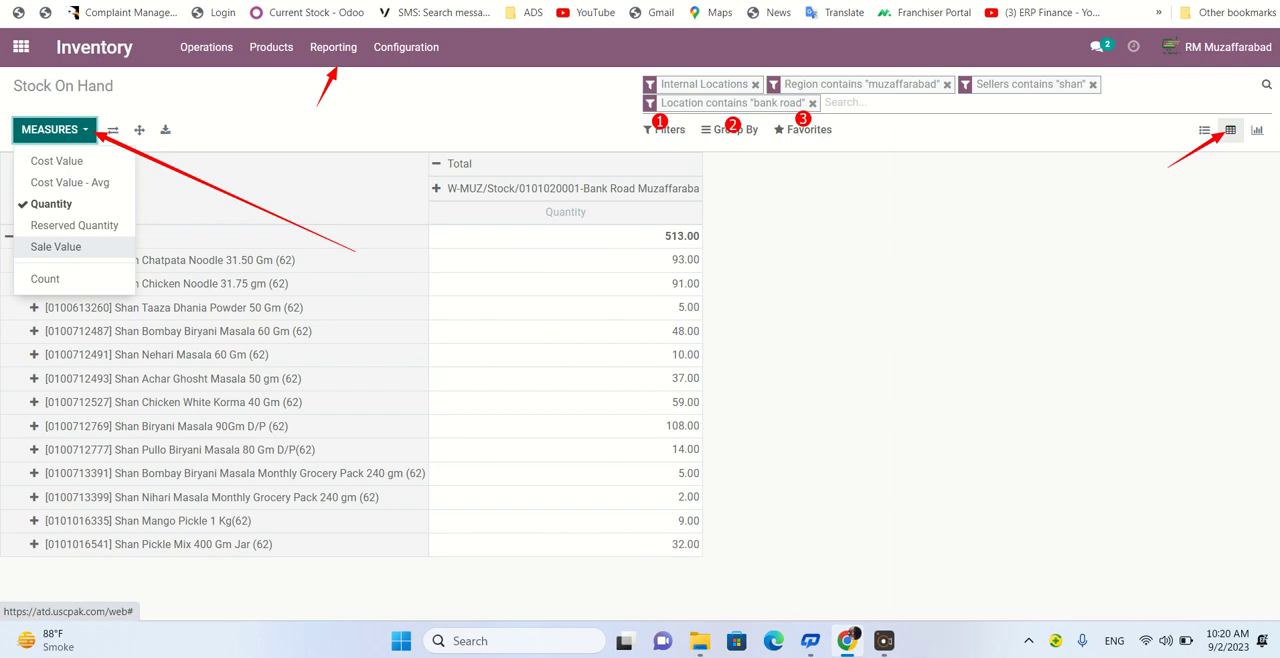
pyautogui.click(56, 246)
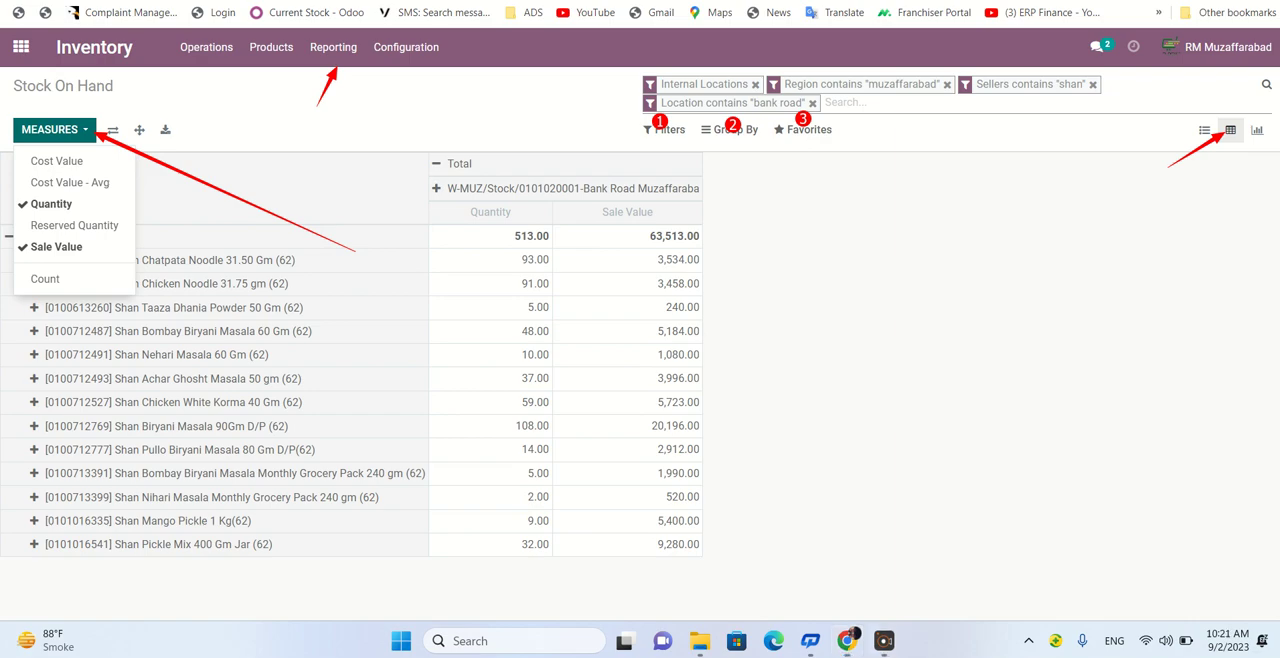
pyautogui.click(1017, 79)
pyautogui.press('Escape')
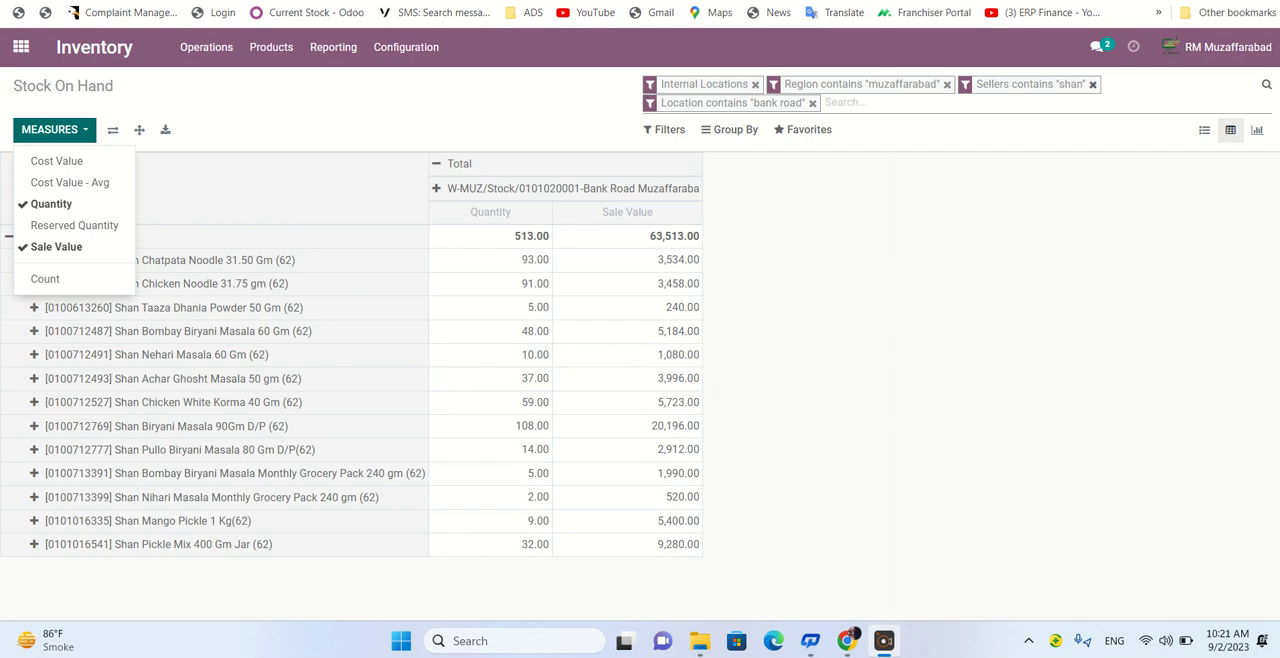
pyautogui.click(1093, 85)
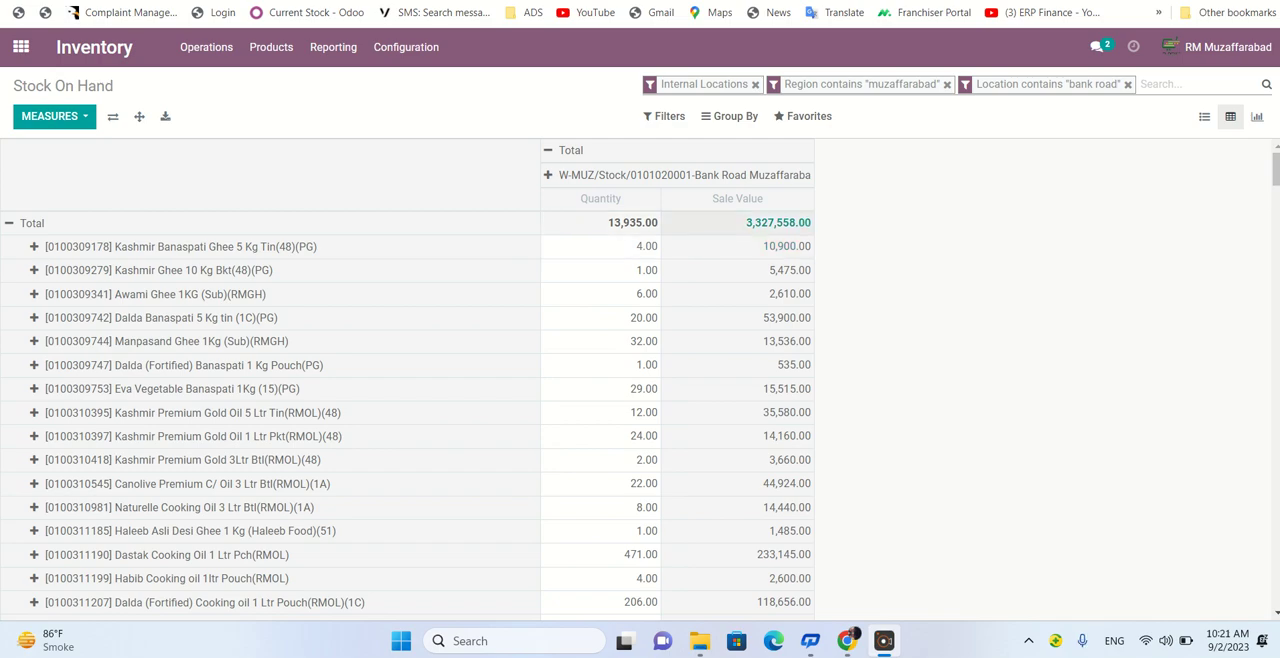
# - Switch the Reserved Quantity measure on and off again, and remove the Location contains "bank road" filter
pyautogui.click(54, 117)
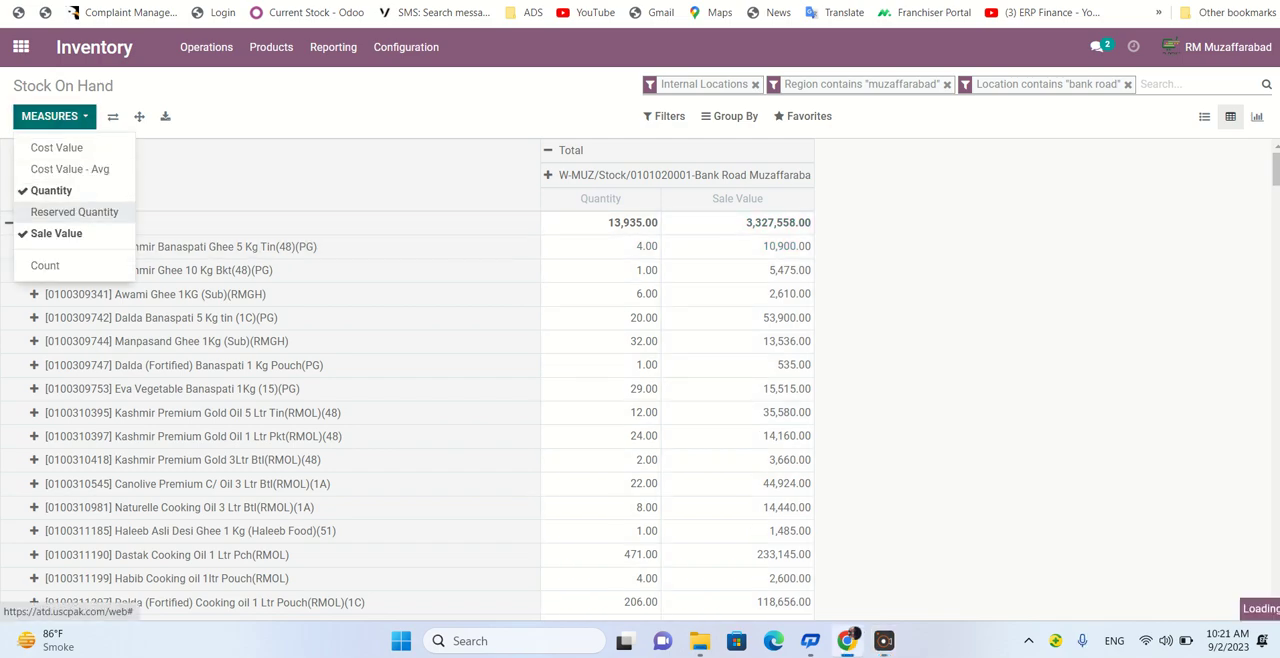
pyautogui.click(74, 212)
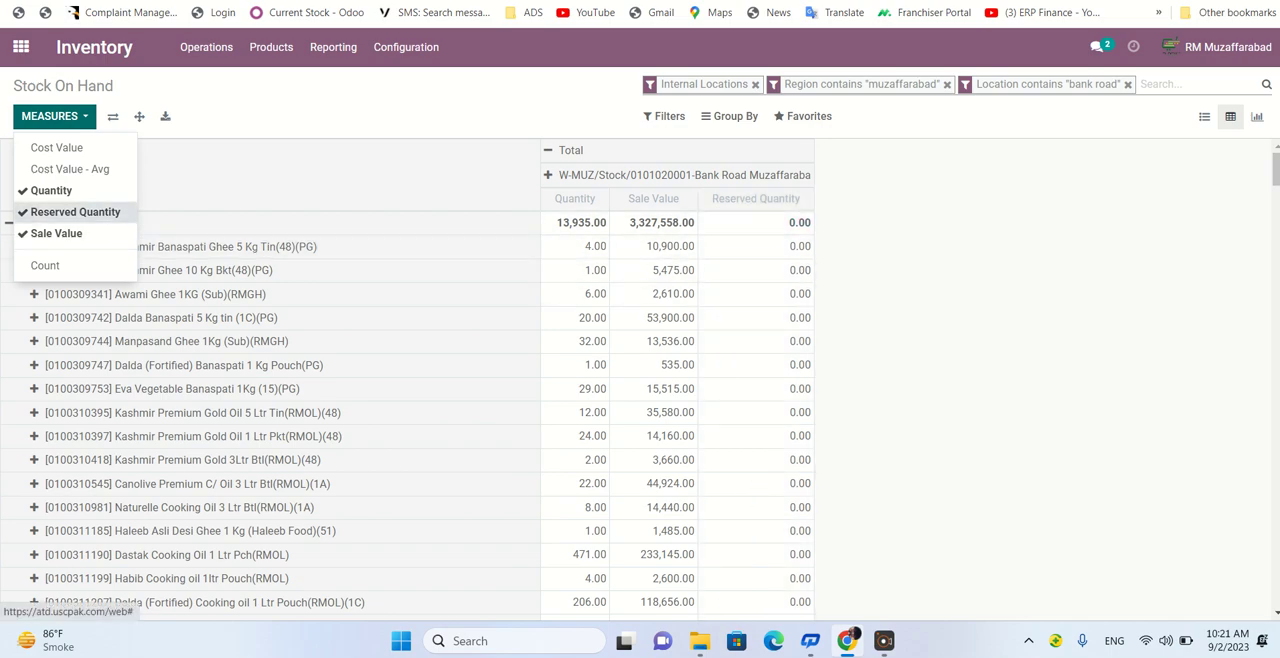
pyautogui.click(75, 212)
pyautogui.click(884, 641)
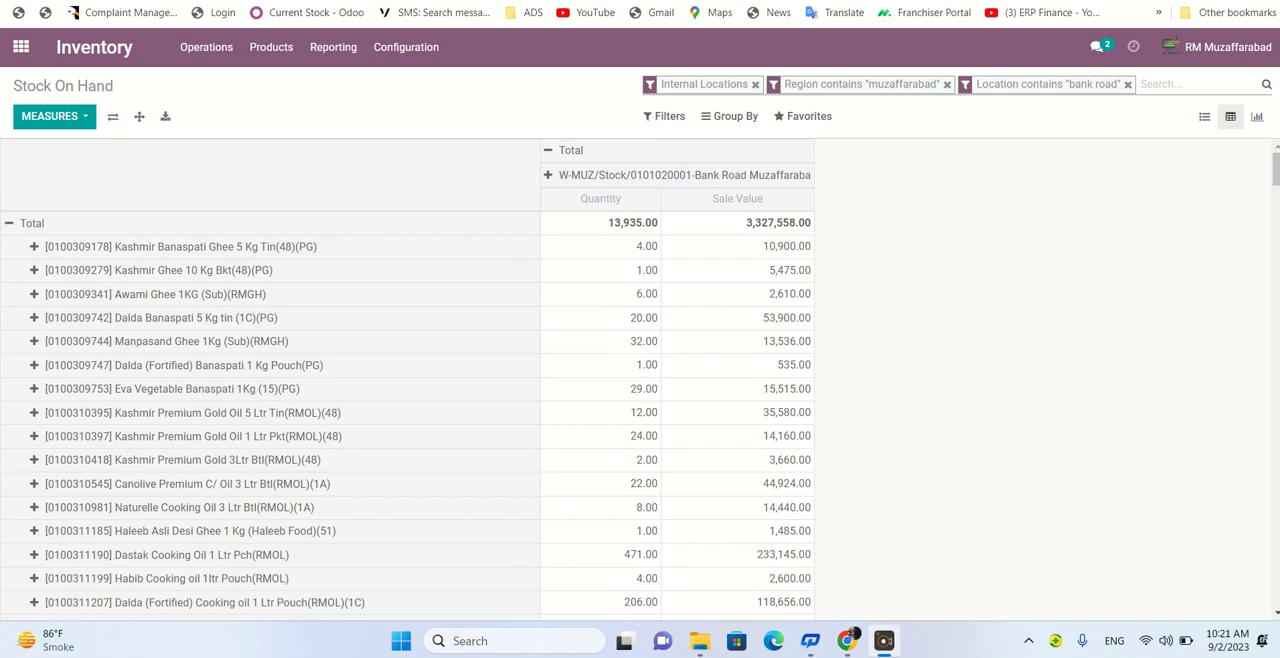
pyautogui.press('BackSpace')
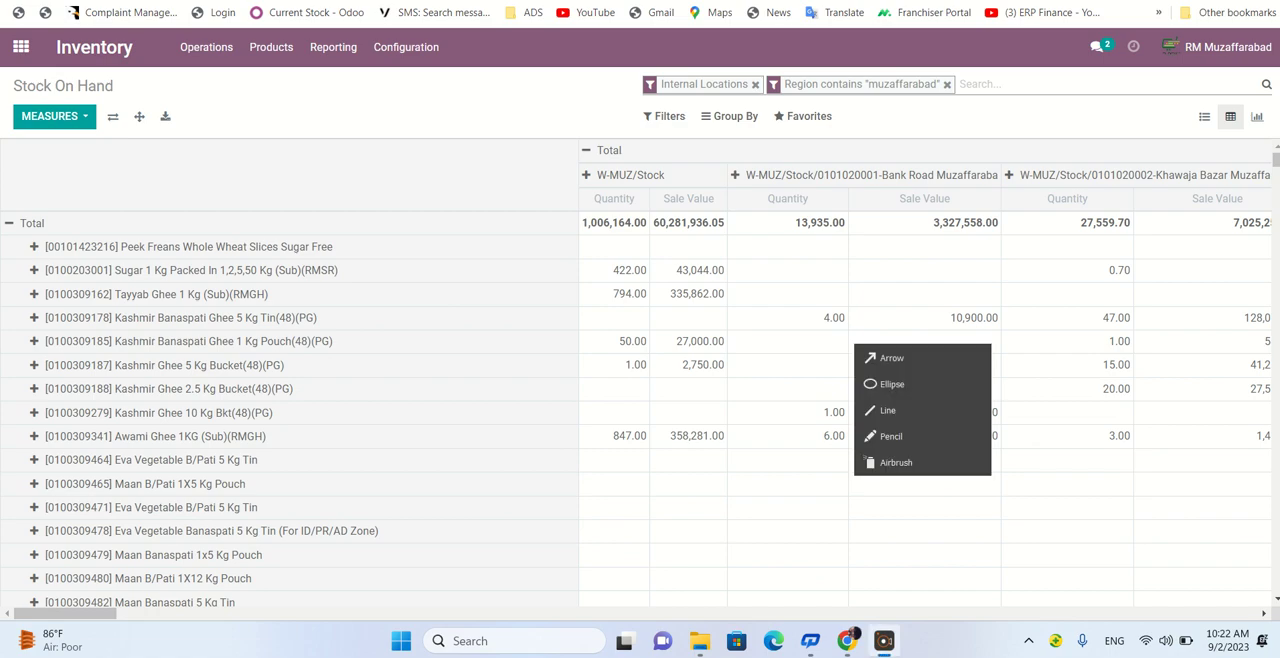
pyautogui.click(891, 358)
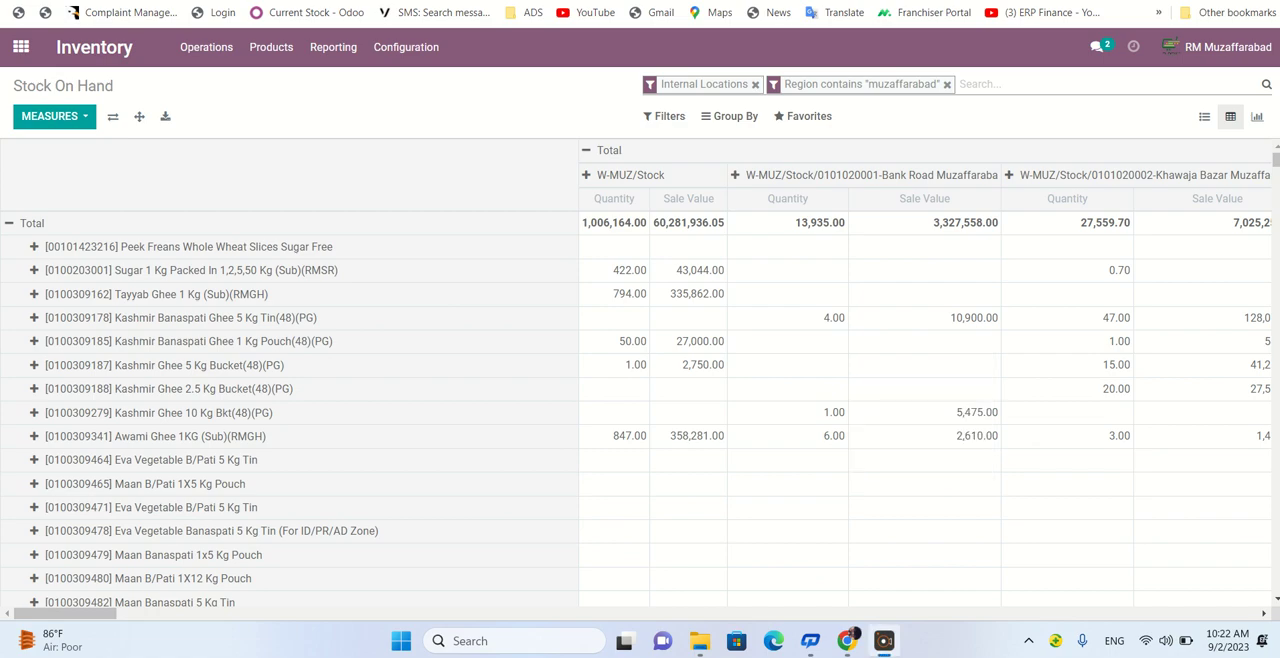
pyautogui.moveTo(80, 613)
pyautogui.mouseDown()
pyautogui.moveTo(556, 613)
pyautogui.moveTo(78, 613)
pyautogui.mouseUp()
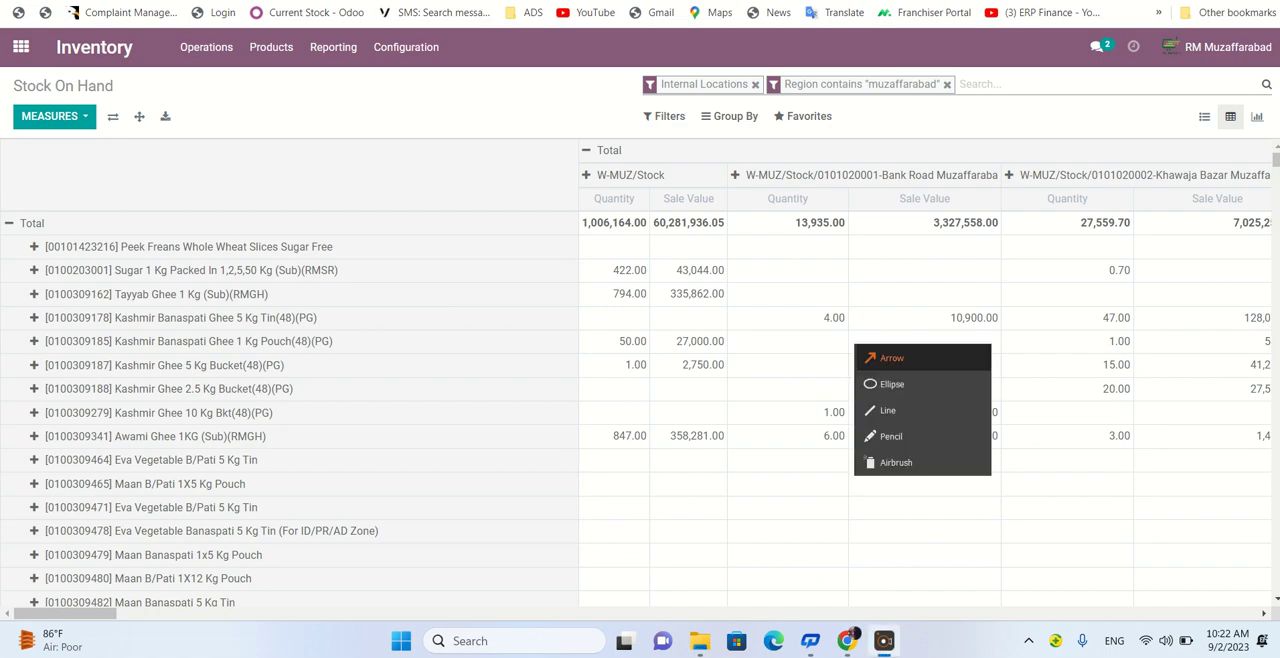
pyautogui.click(892, 358)
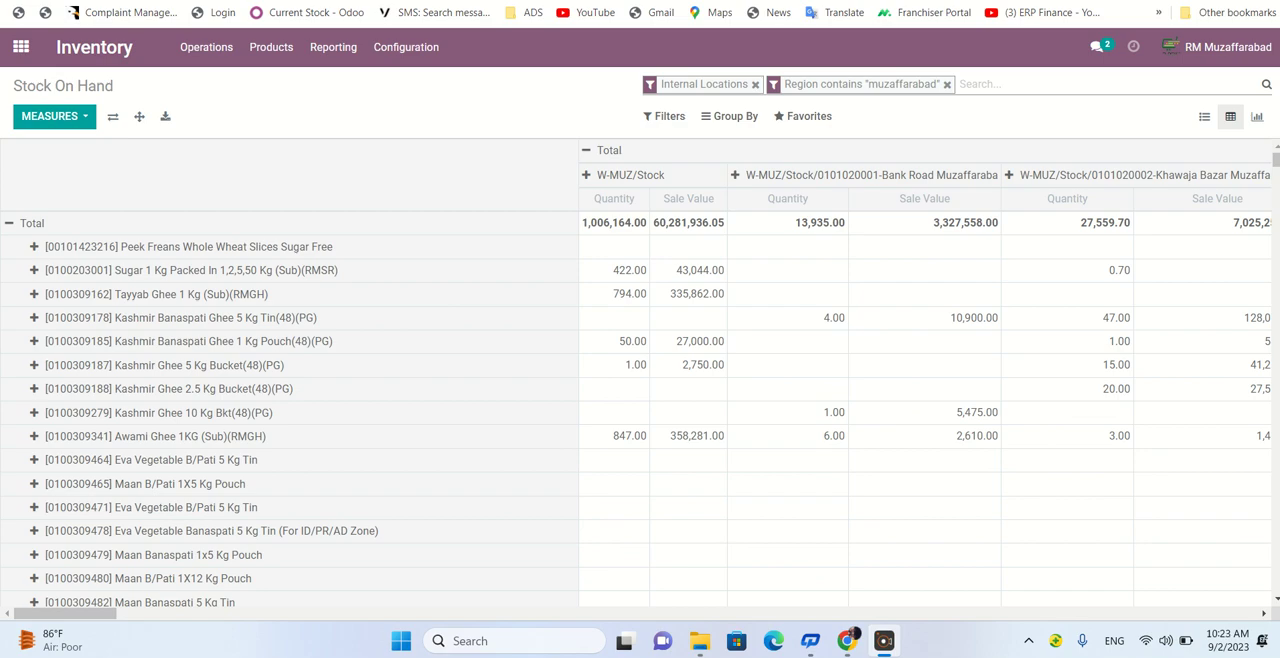
pyautogui.moveTo(350, 196); pyautogui.dragTo(576, 151)
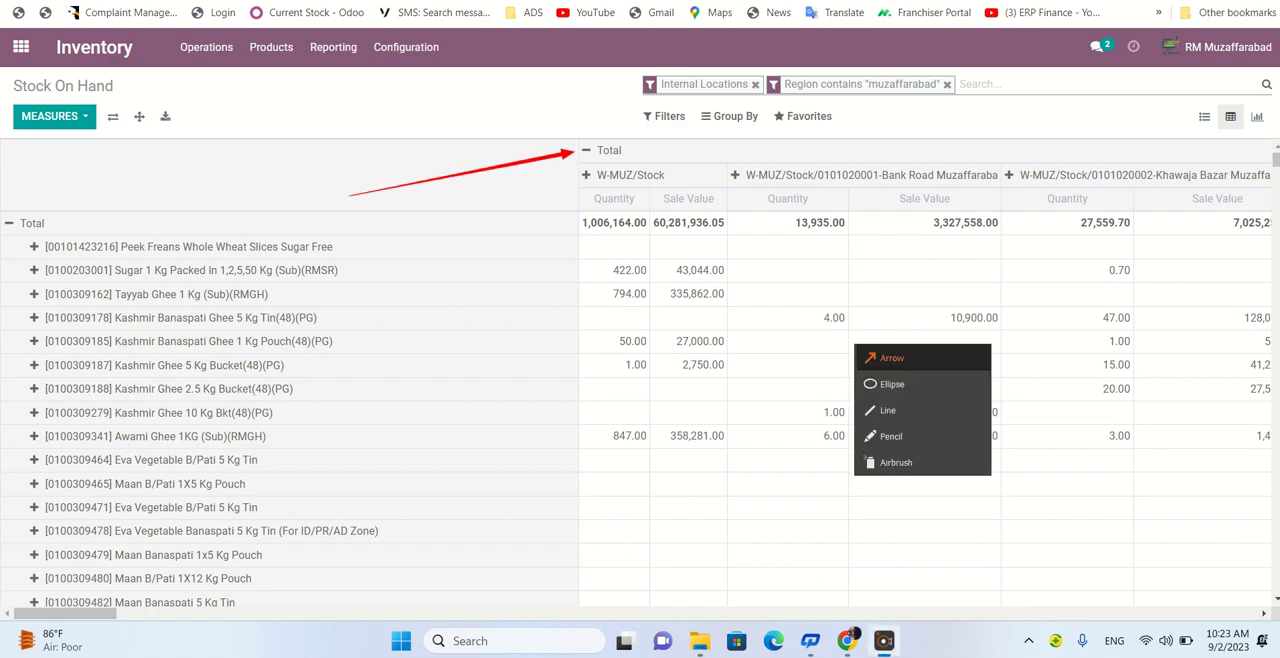
pyautogui.click(892, 358)
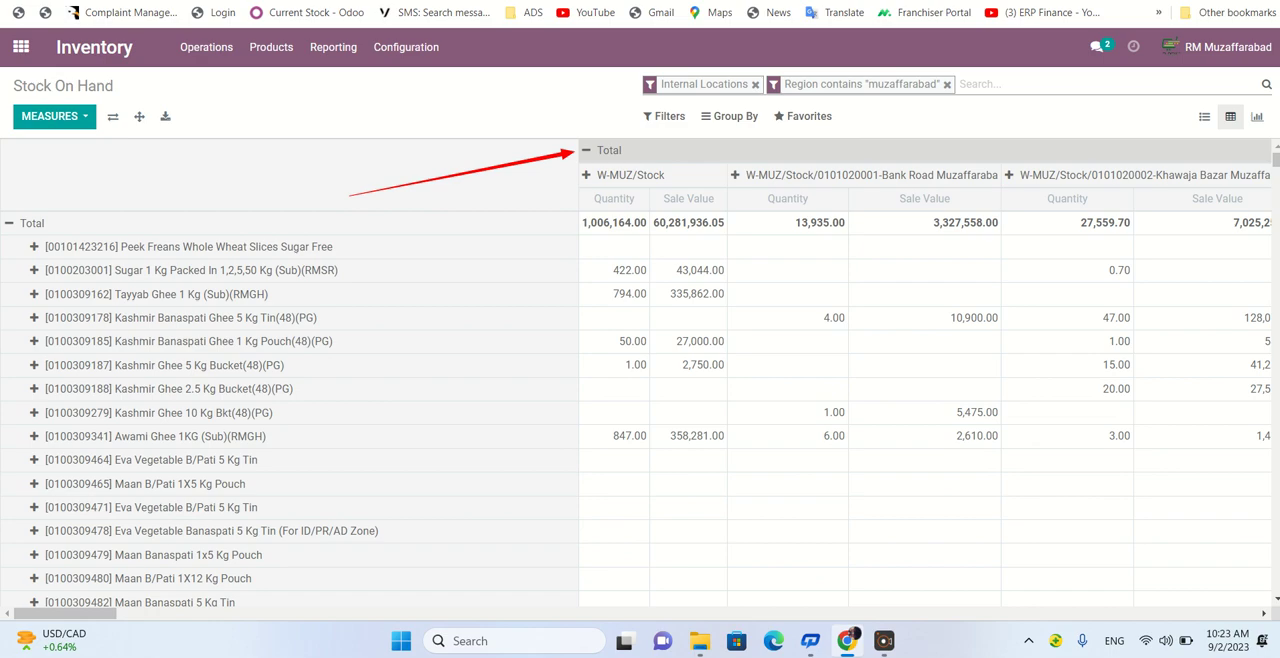
# - Collapse the location columns into Total and add a custom filter for Warehouse Section contains "branded"
pyautogui.click(588, 151)
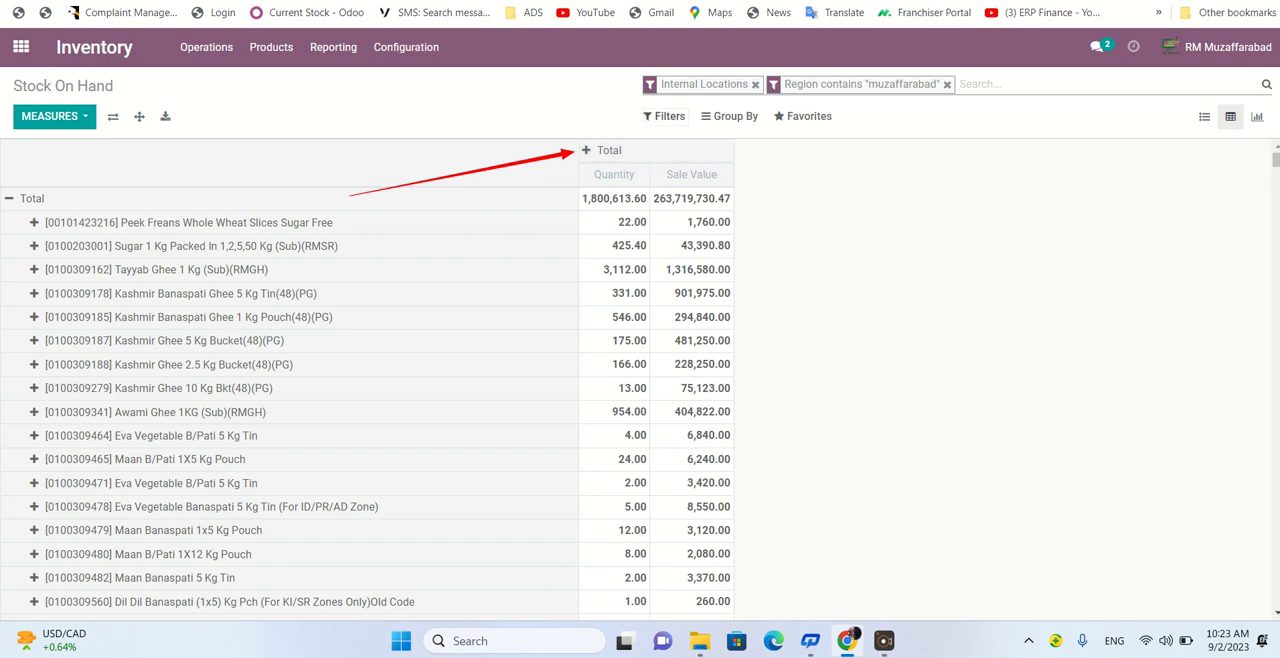
pyautogui.click(665, 117)
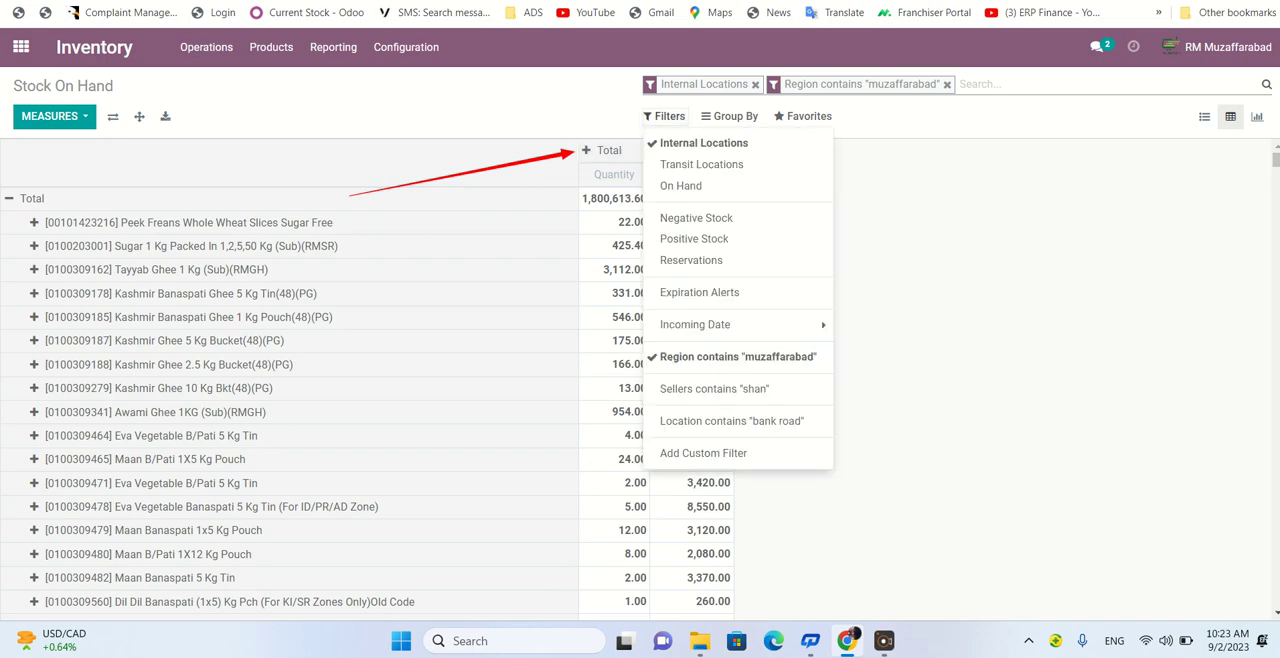
pyautogui.click(703, 453)
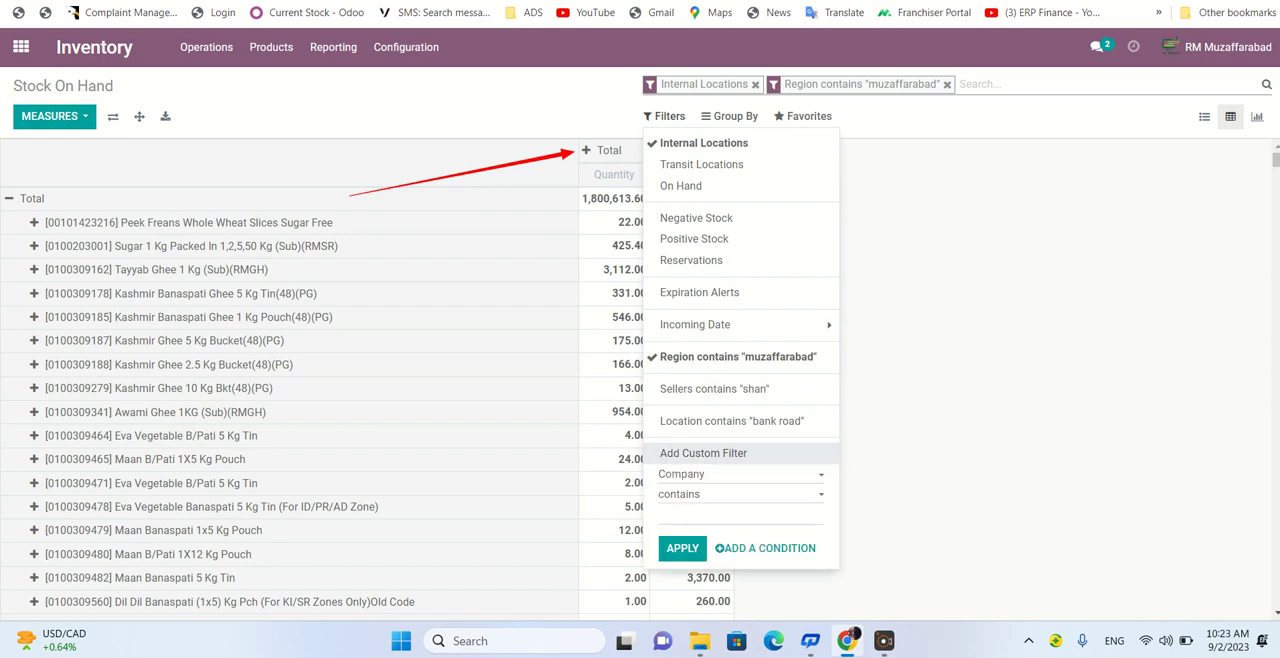
pyautogui.click(740, 475)
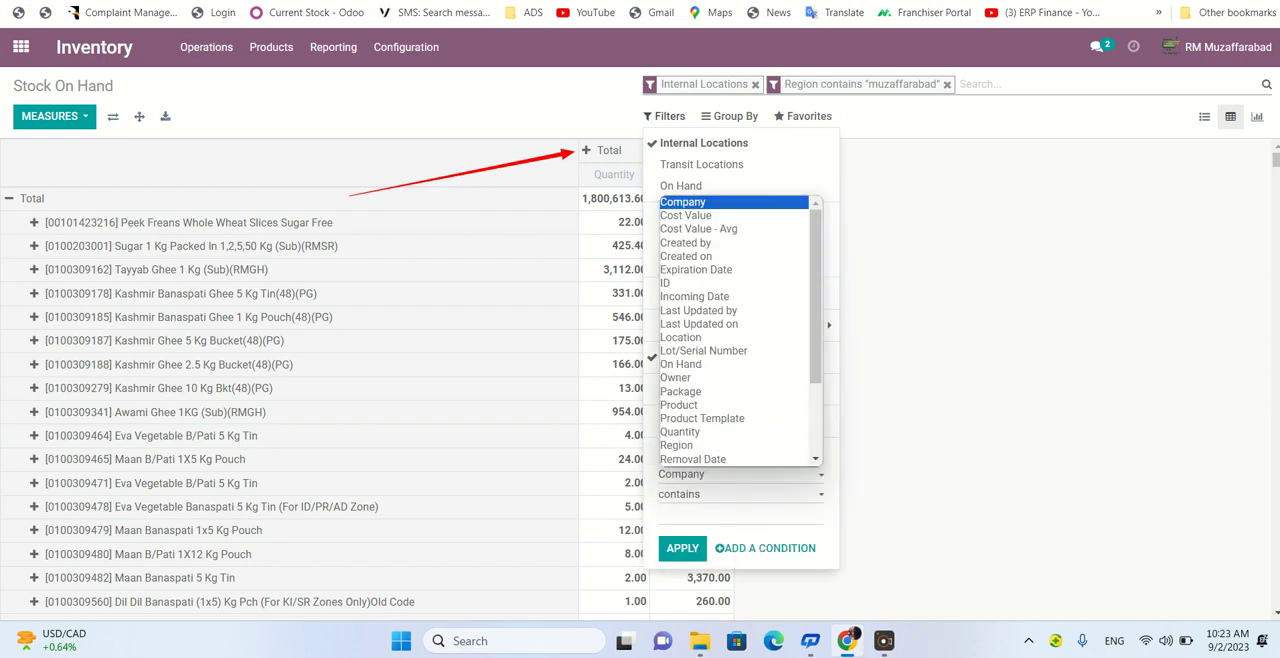
pyautogui.press('w')
pyautogui.press('Up')
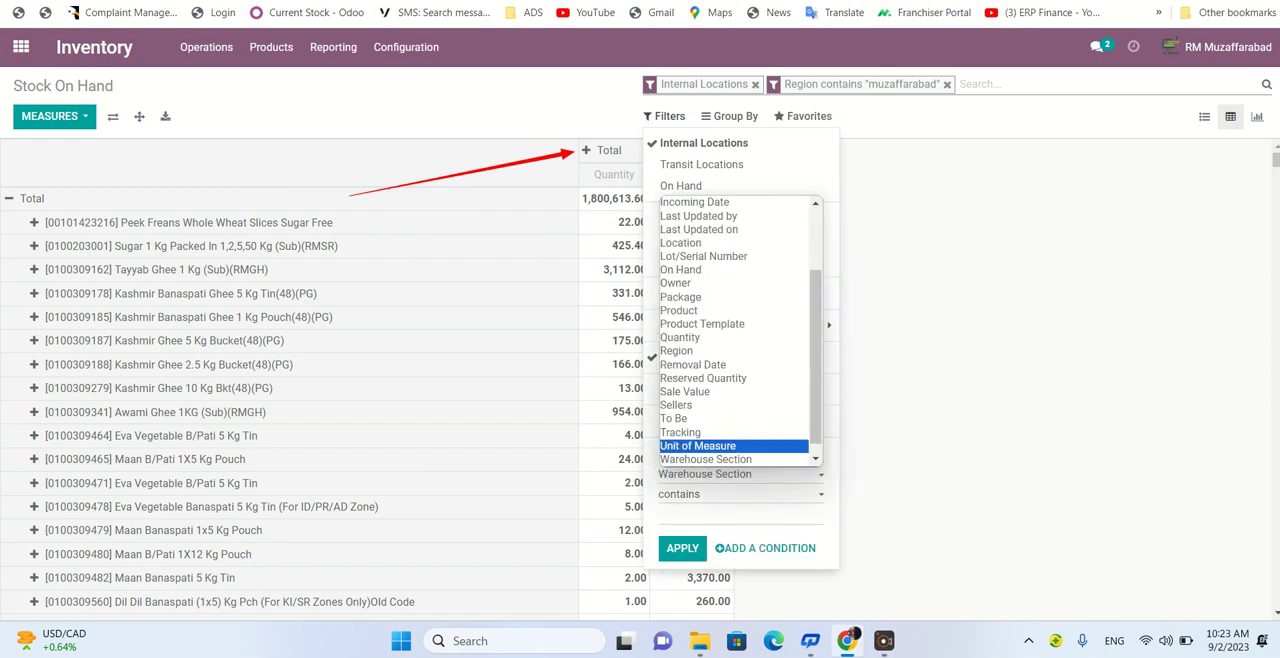
pyautogui.press('Down')
pyautogui.press('Return')
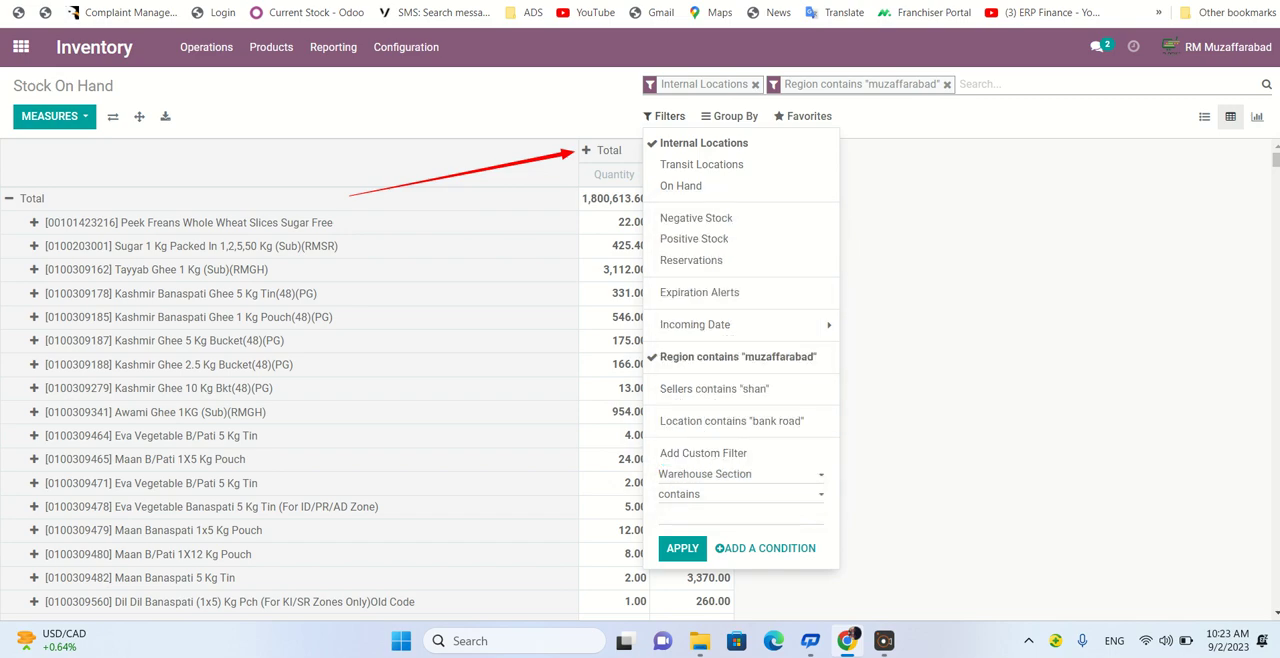
pyautogui.write('branded')
pyautogui.press('Tab')
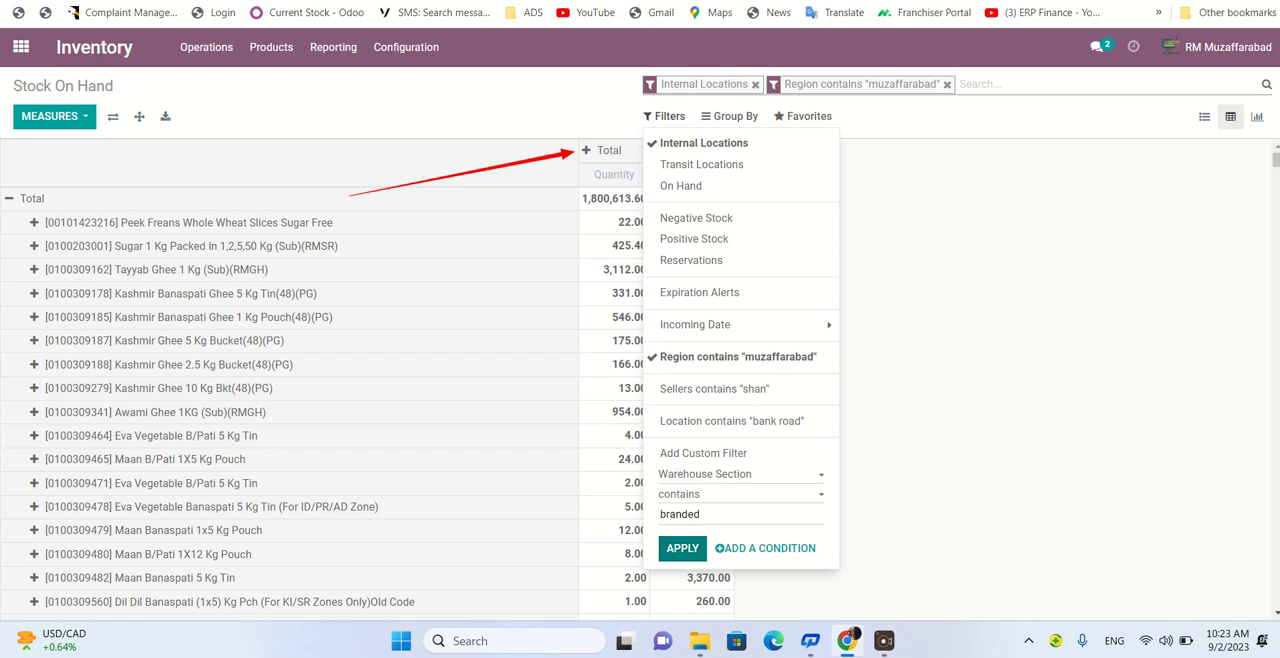
pyautogui.press('Return')
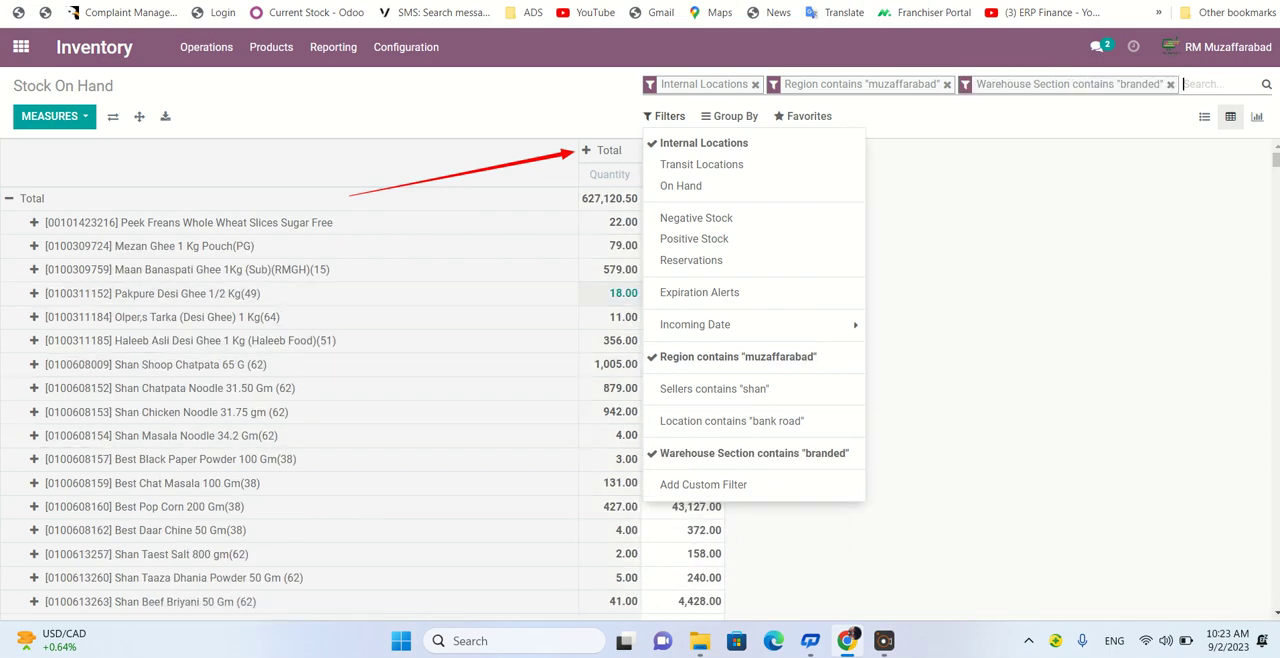
pyautogui.click(664, 116)
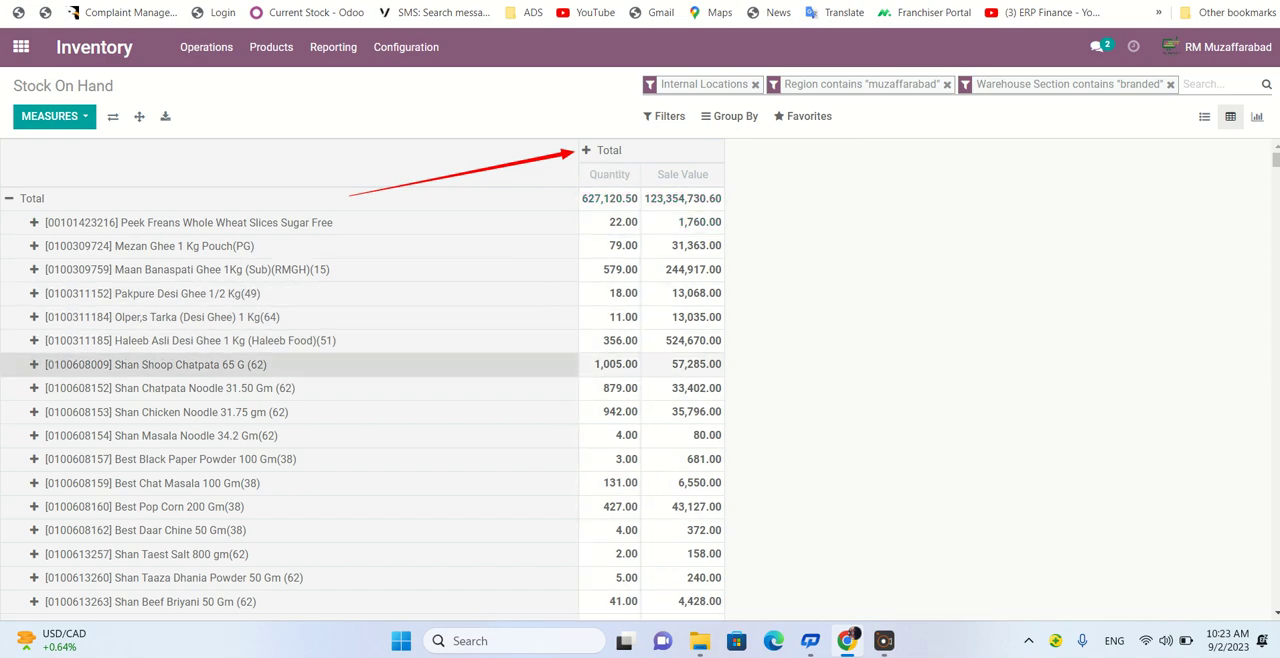
# - Expand the pivot table's Total column by Location
pyautogui.click(609, 150)
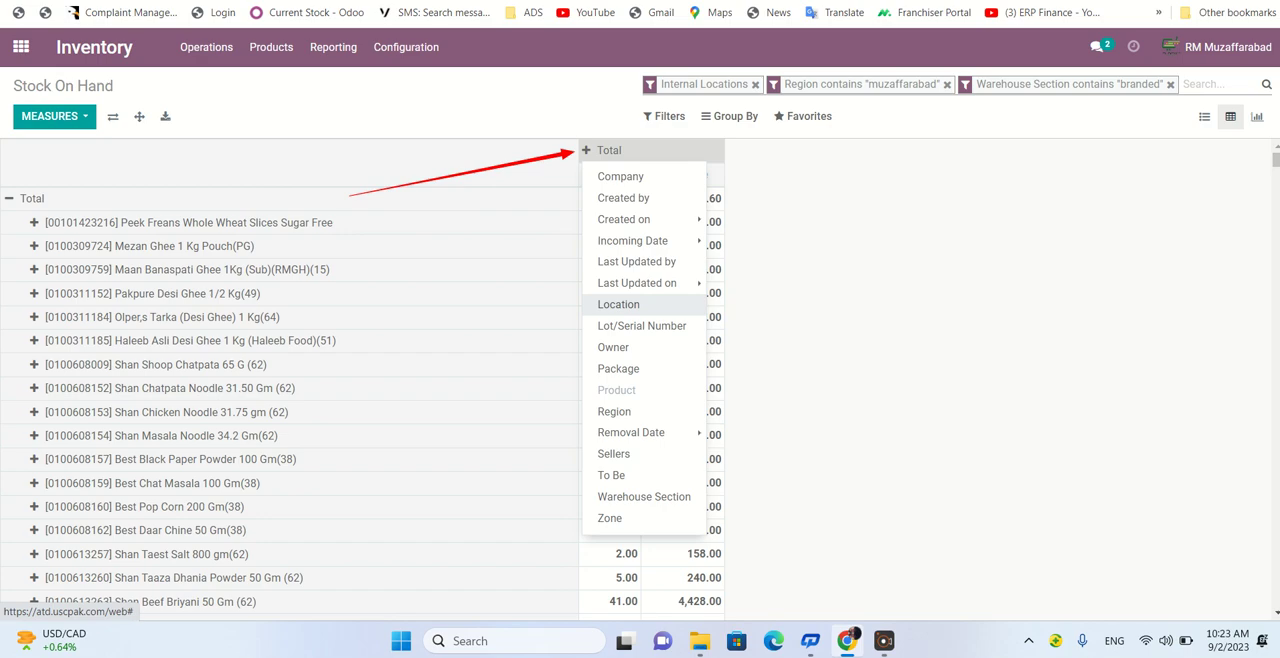
pyautogui.click(618, 304)
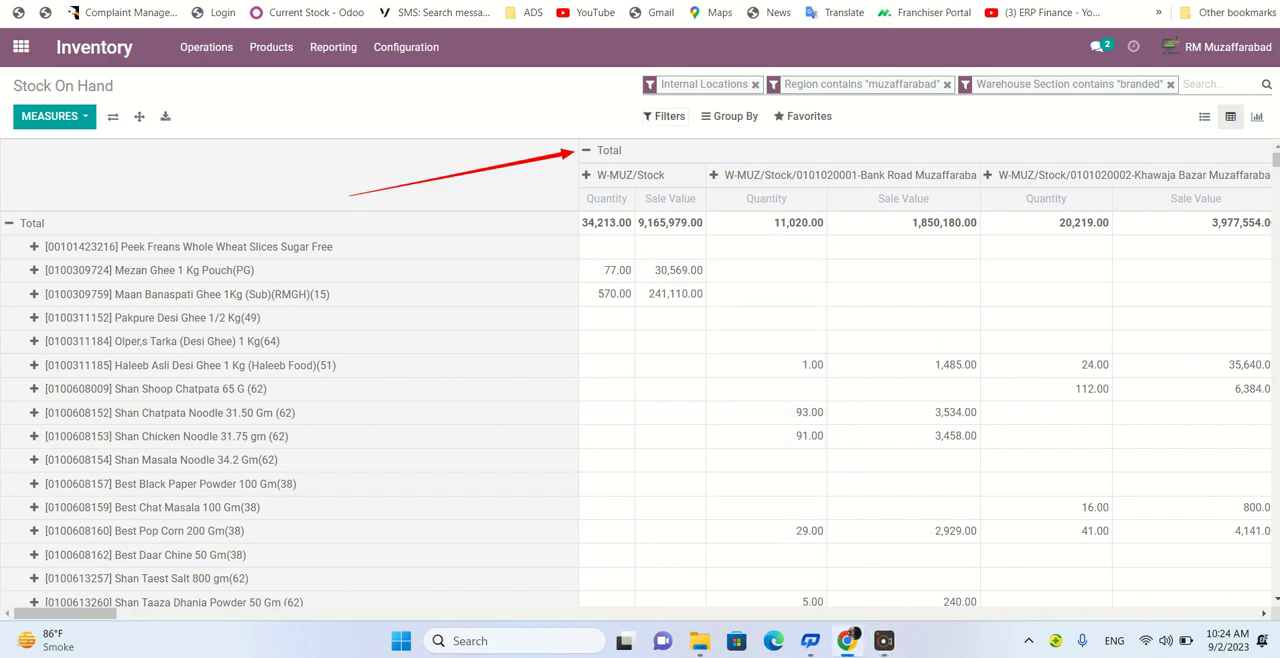
pyautogui.click(664, 116)
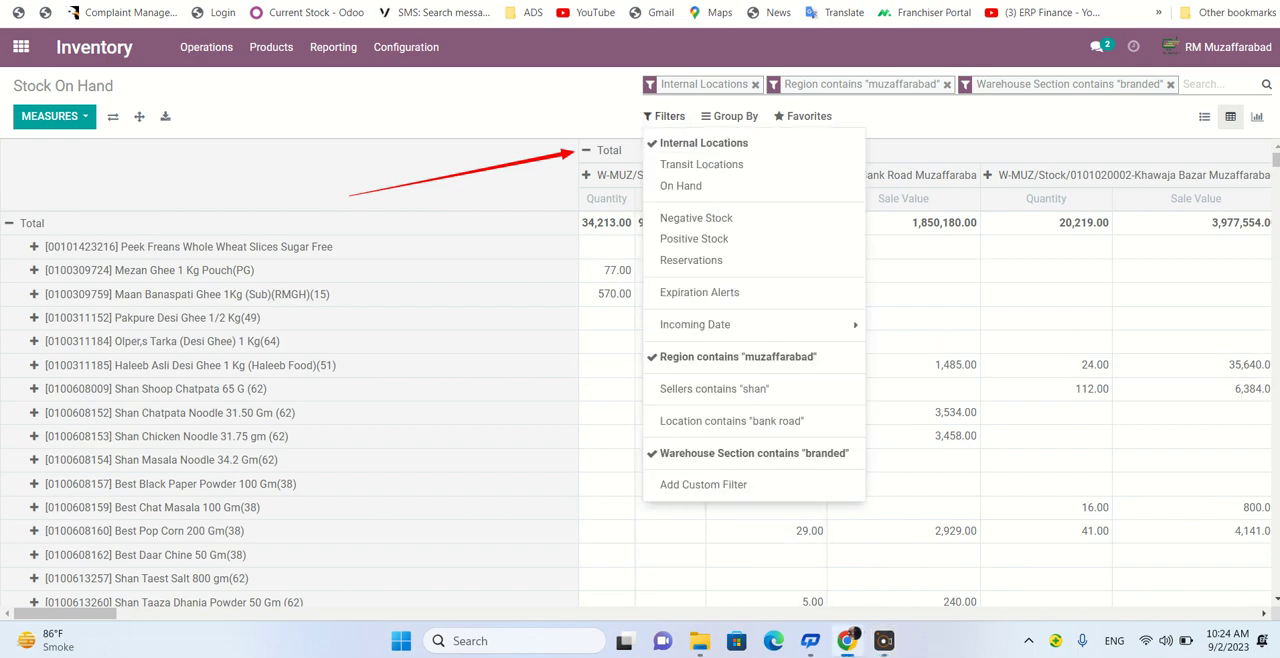
pyautogui.click(672, 509)
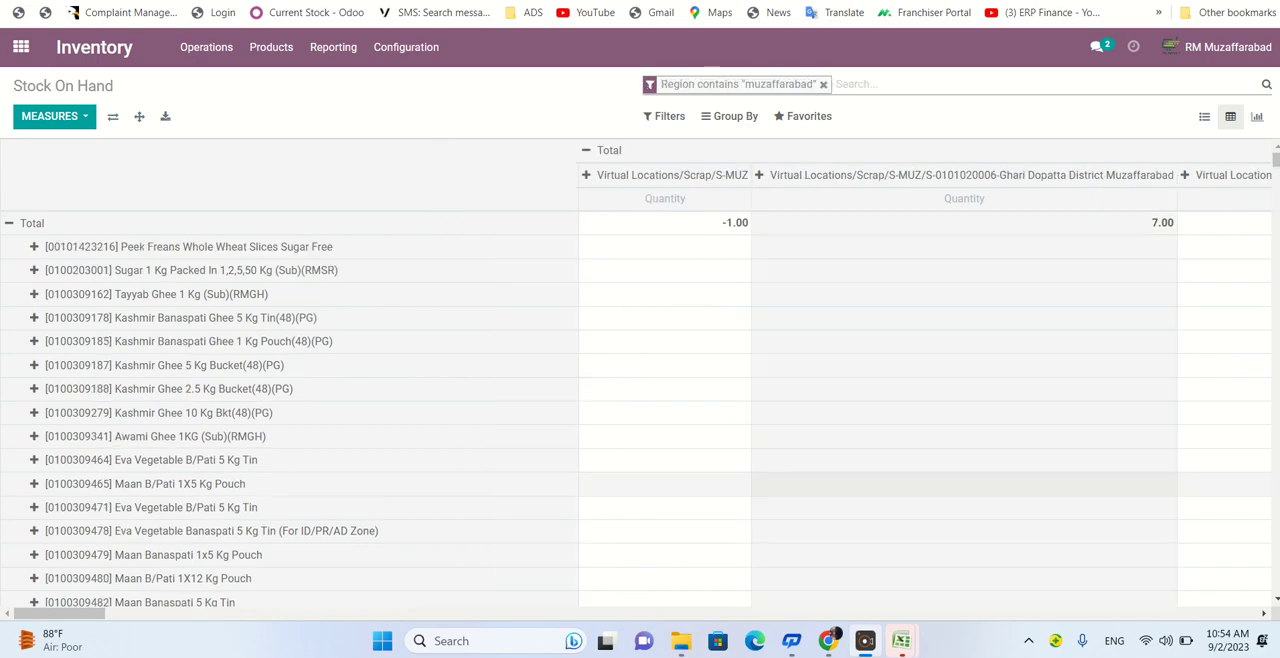
pyautogui.click(665, 116)
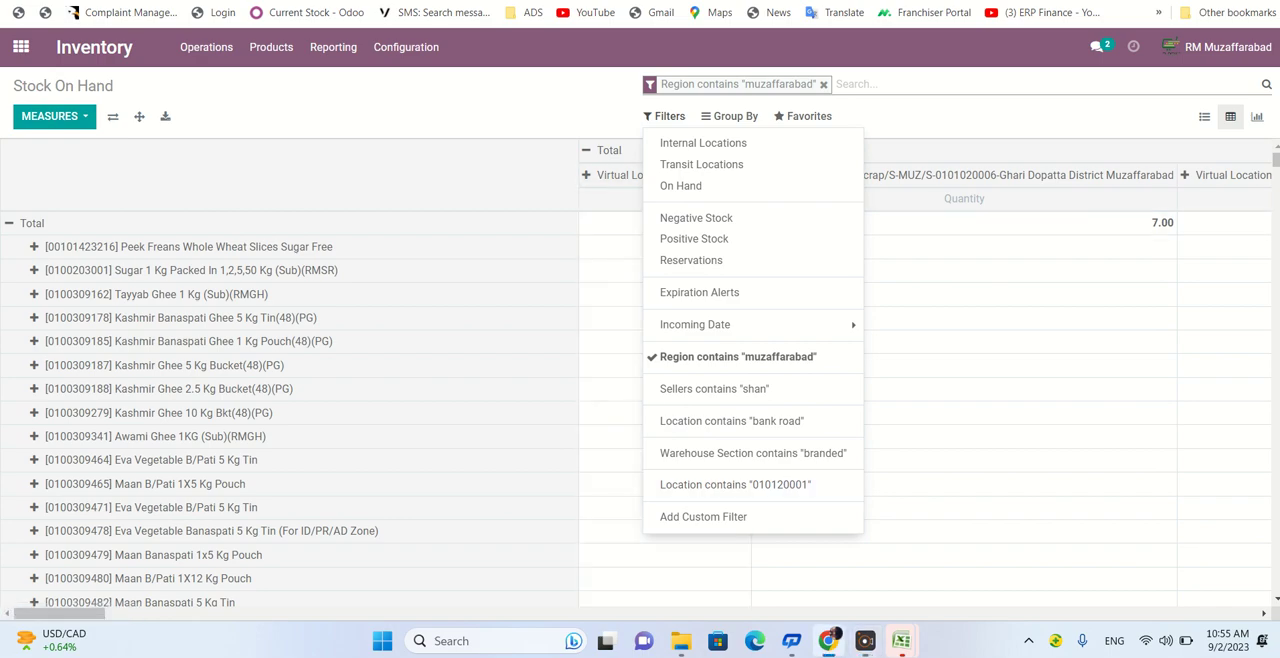
pyautogui.press('Escape')
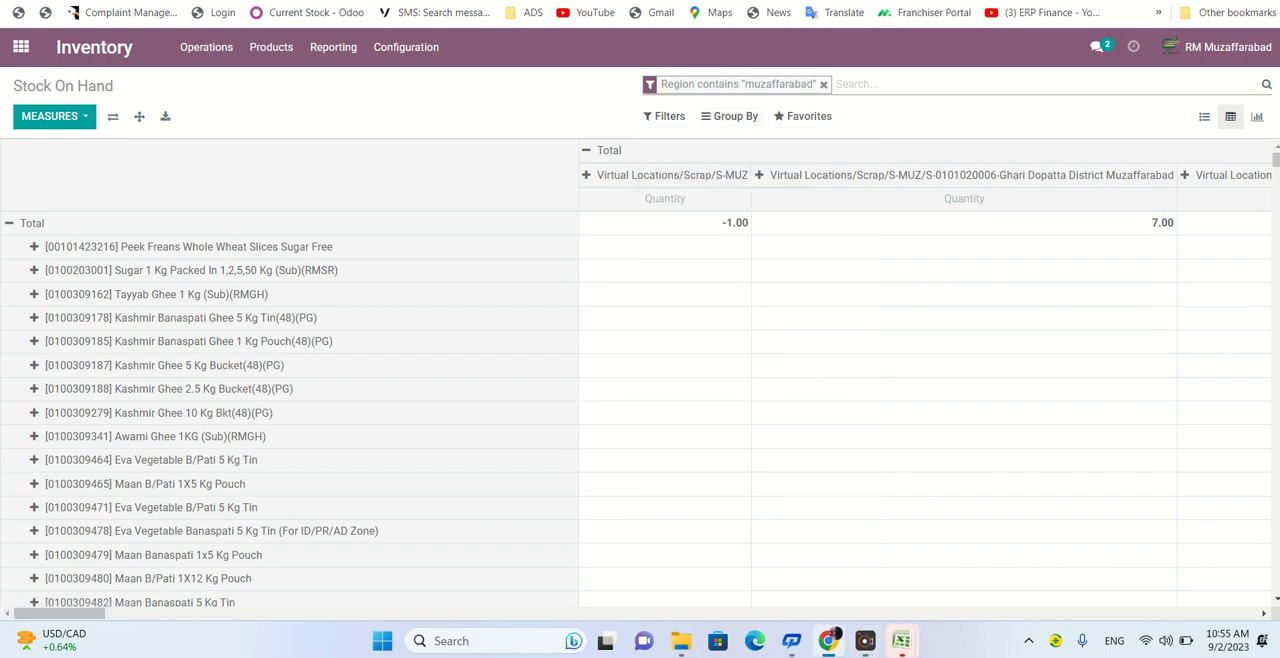
# - Group the pivot table rows by Section and collapse the location columns into a single Total column
pyautogui.click(730, 116)
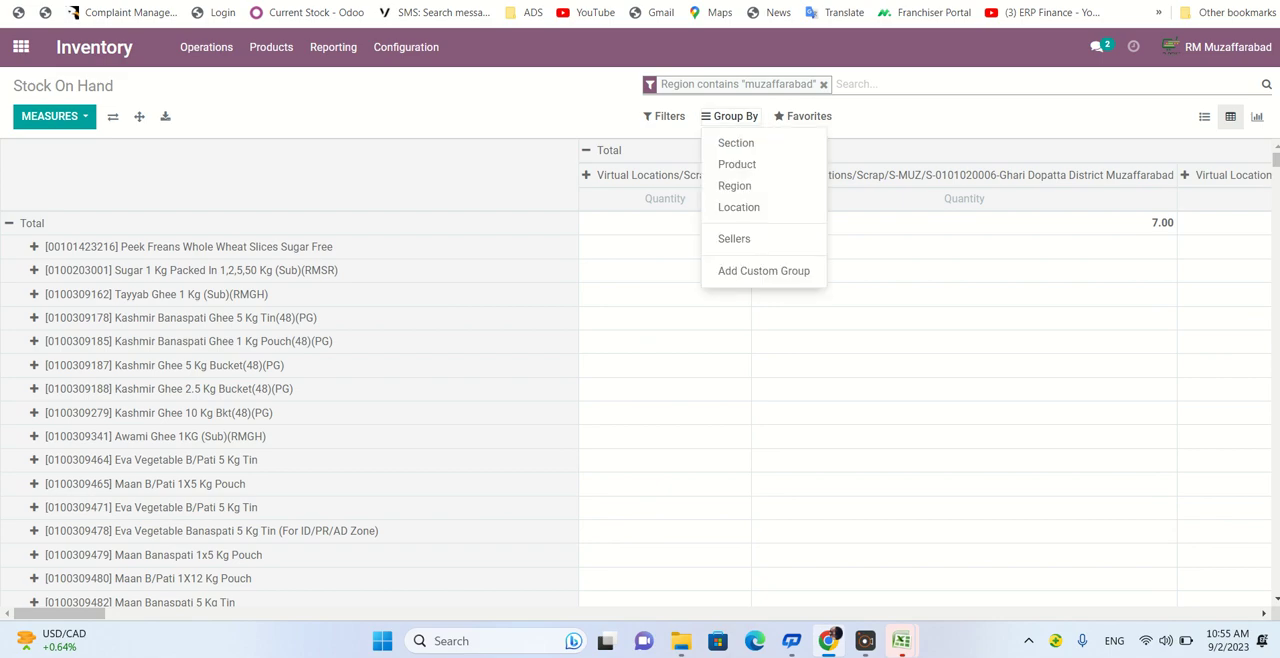
pyautogui.click(737, 143)
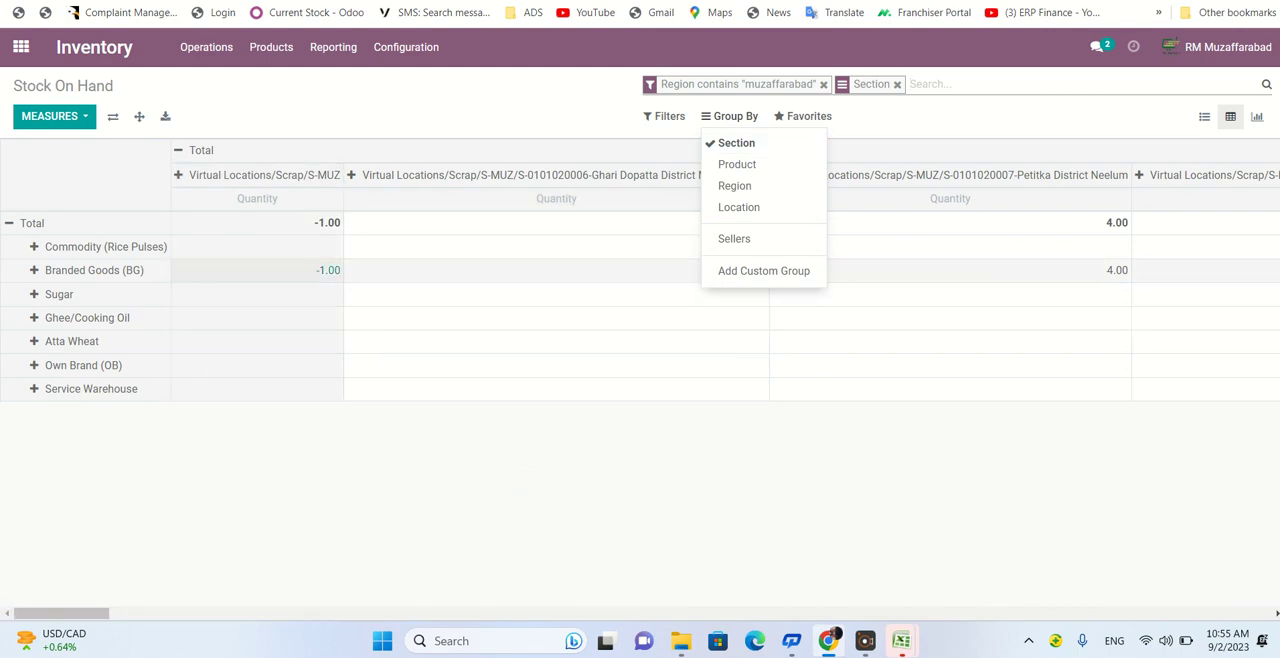
pyautogui.click(197, 150)
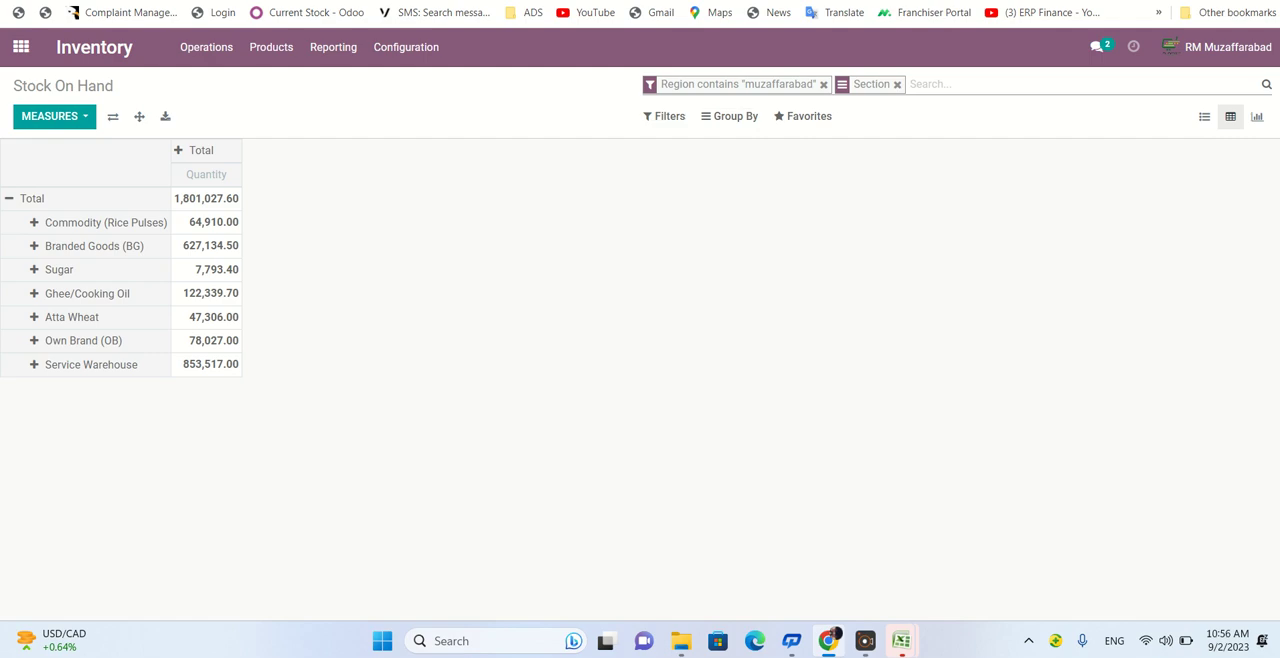
# - Group the pivot table rows by Region instead of Section and remove the Region contains "muzaffarabad" filter
pyautogui.click(730, 116)
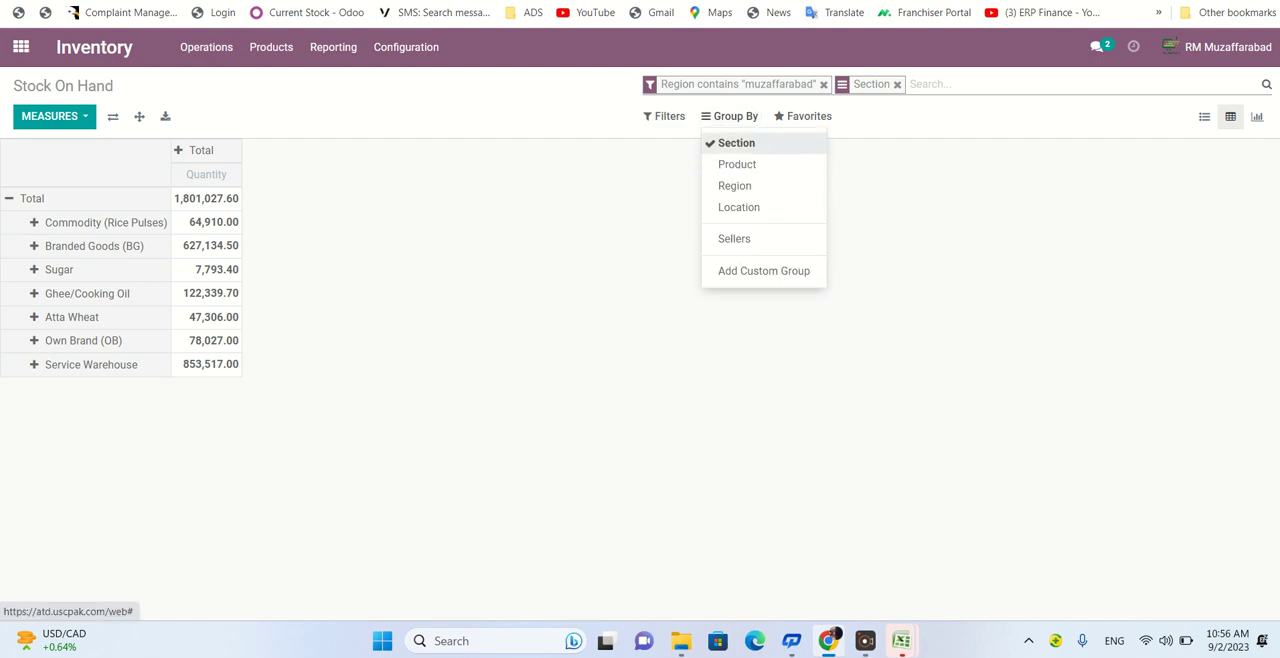
pyautogui.click(735, 186)
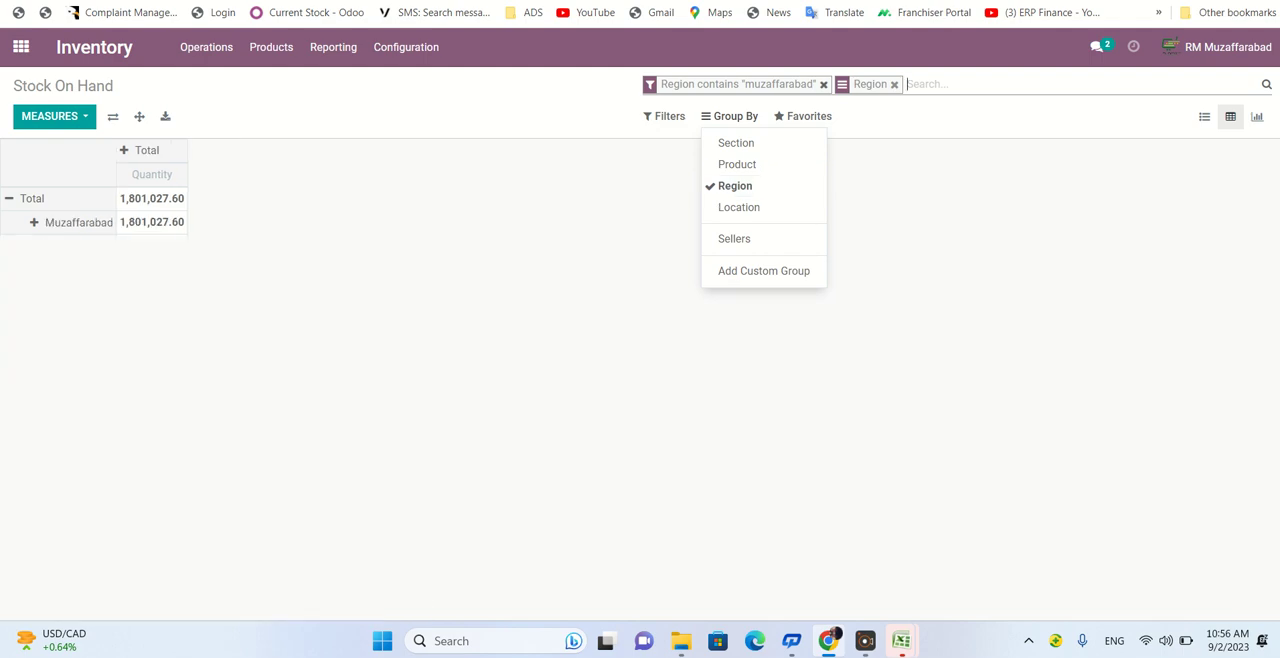
pyautogui.click(823, 84)
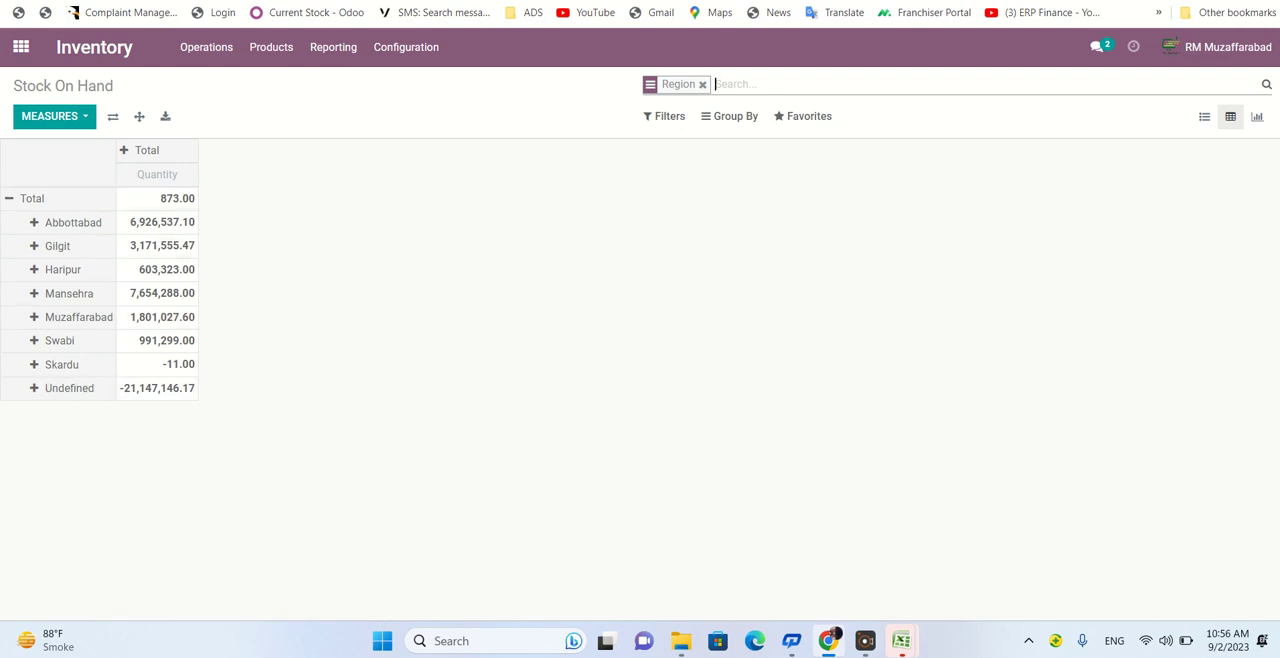
# - Group the pivot table rows by Location only, without the Region and Product groupings
pyautogui.click(735, 116)
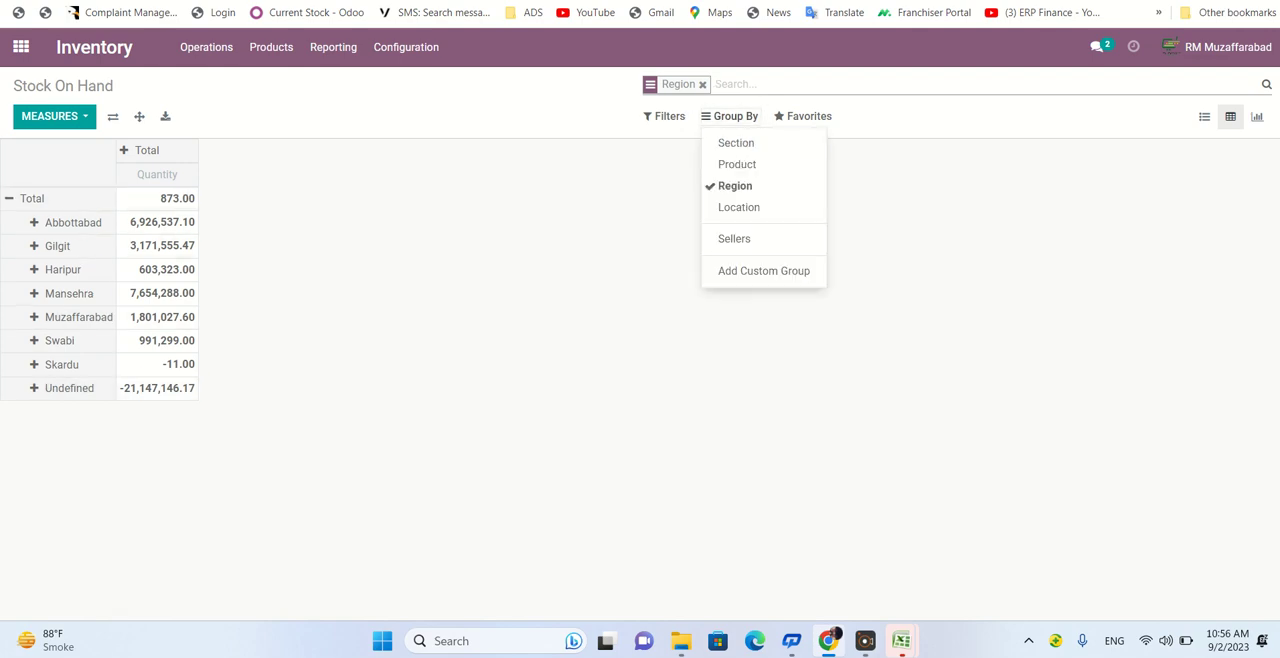
pyautogui.click(738, 164)
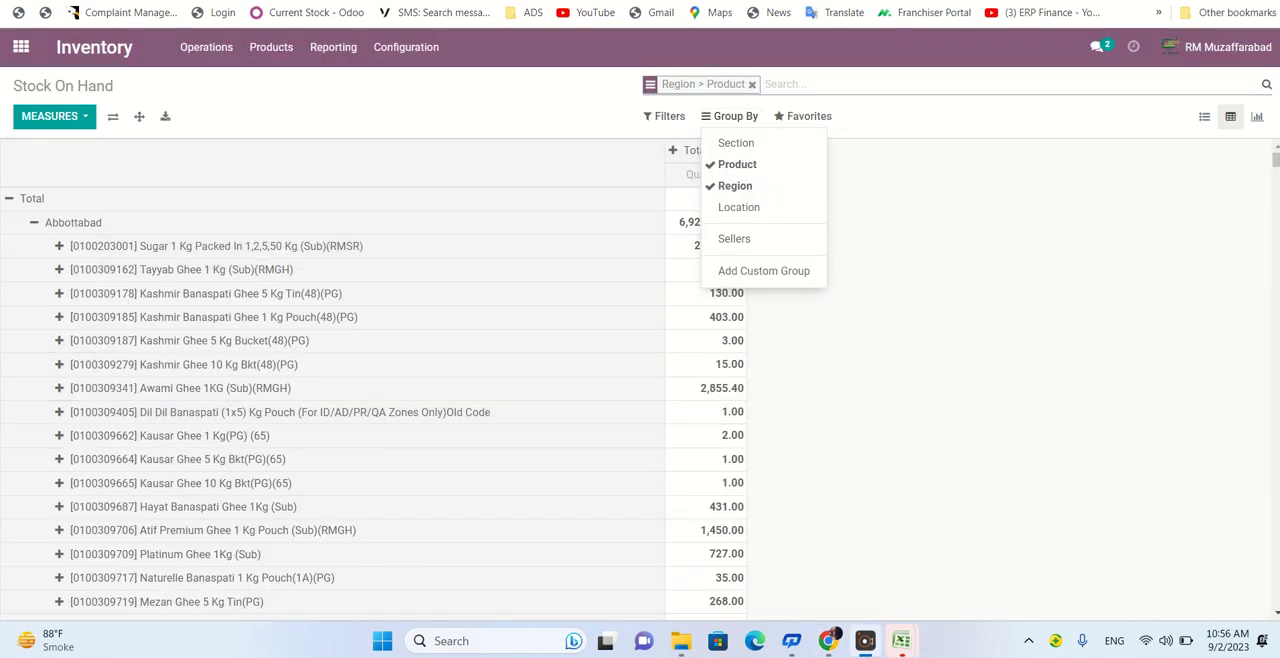
pyautogui.click(739, 207)
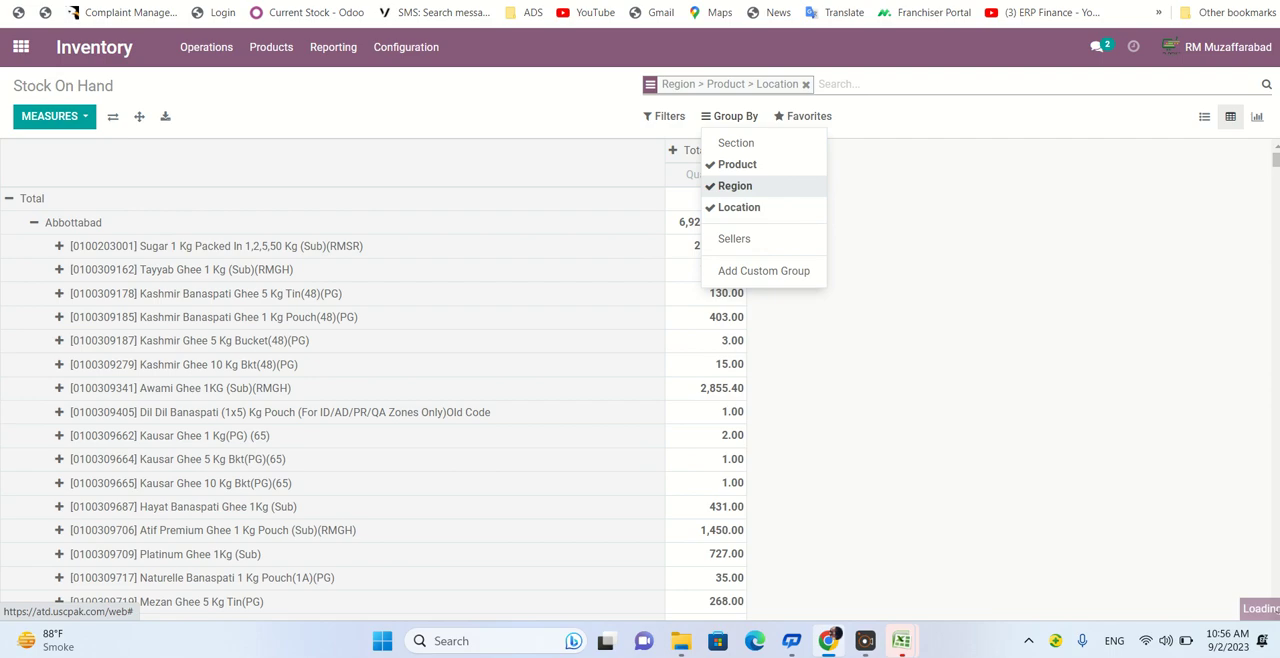
pyautogui.click(735, 186)
pyautogui.click(737, 164)
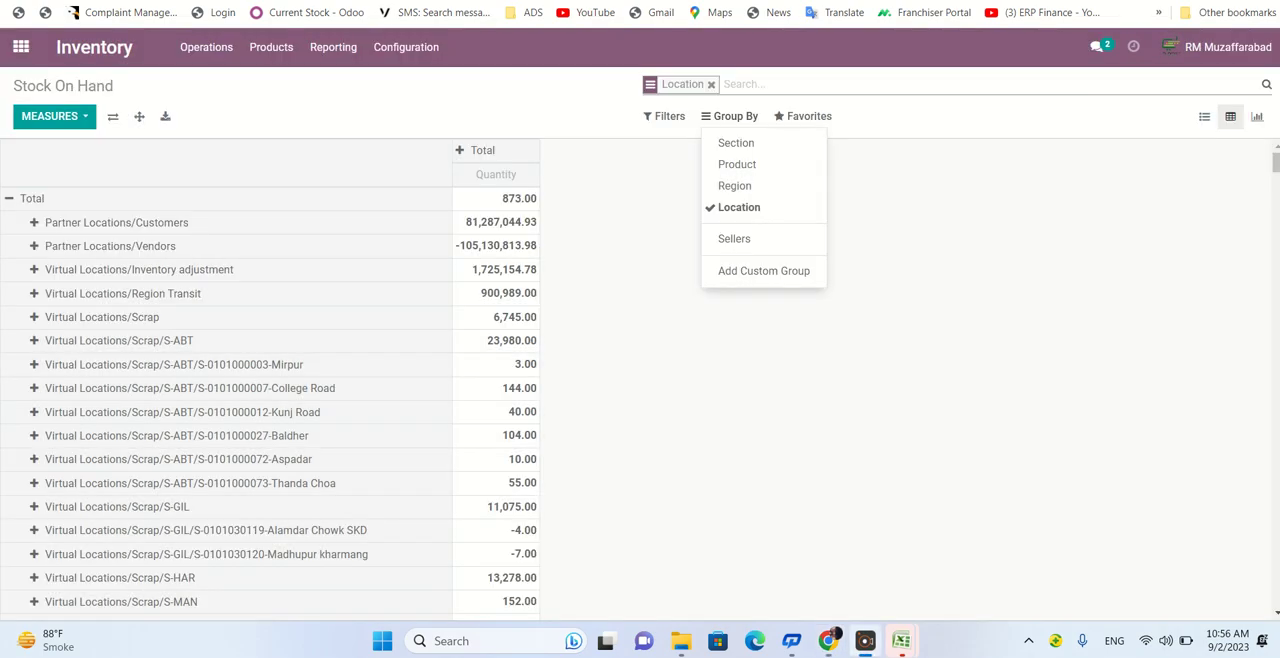
pyautogui.click(900, 300)
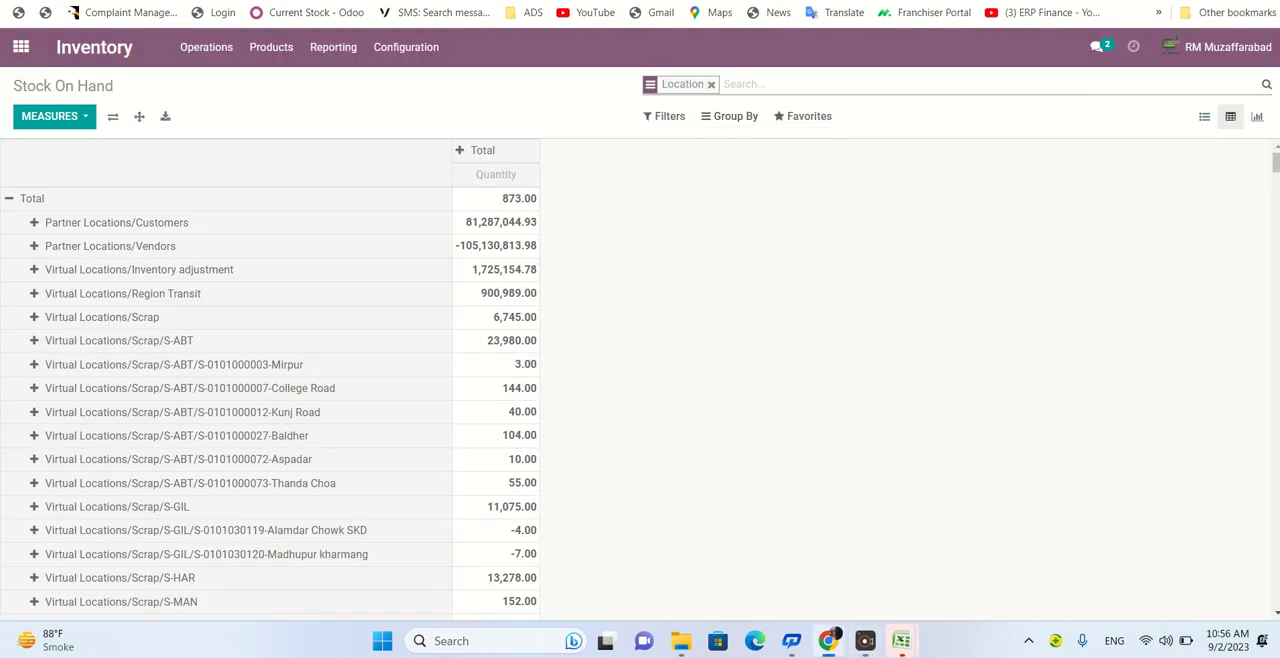
# - Filter the stock pivot to Internal Locations and remove the Location grouping from the search
pyautogui.click(665, 116)
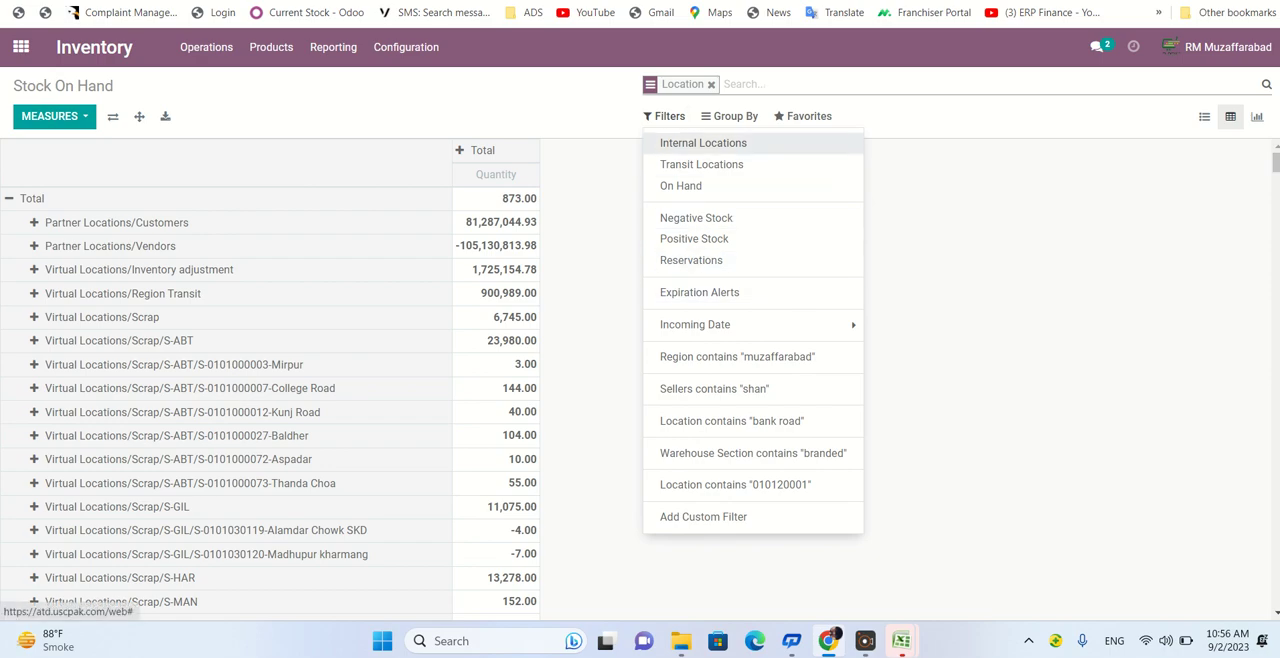
pyautogui.click(703, 143)
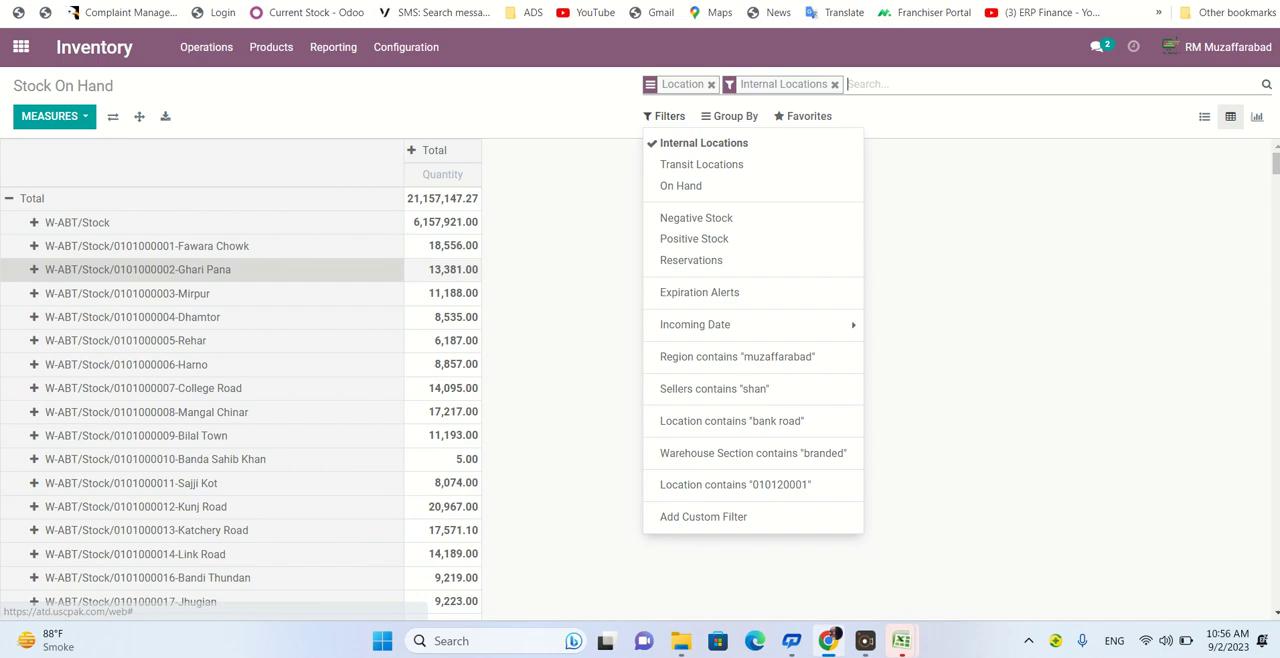
pyautogui.click(570, 470)
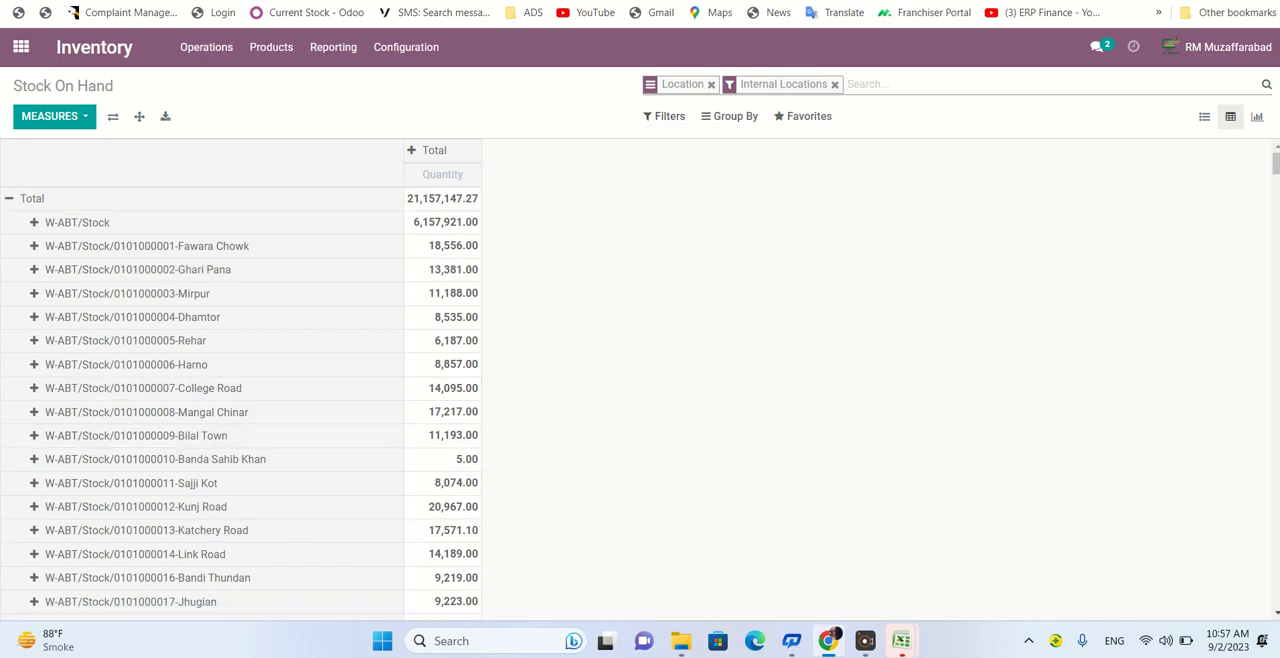
pyautogui.click(711, 85)
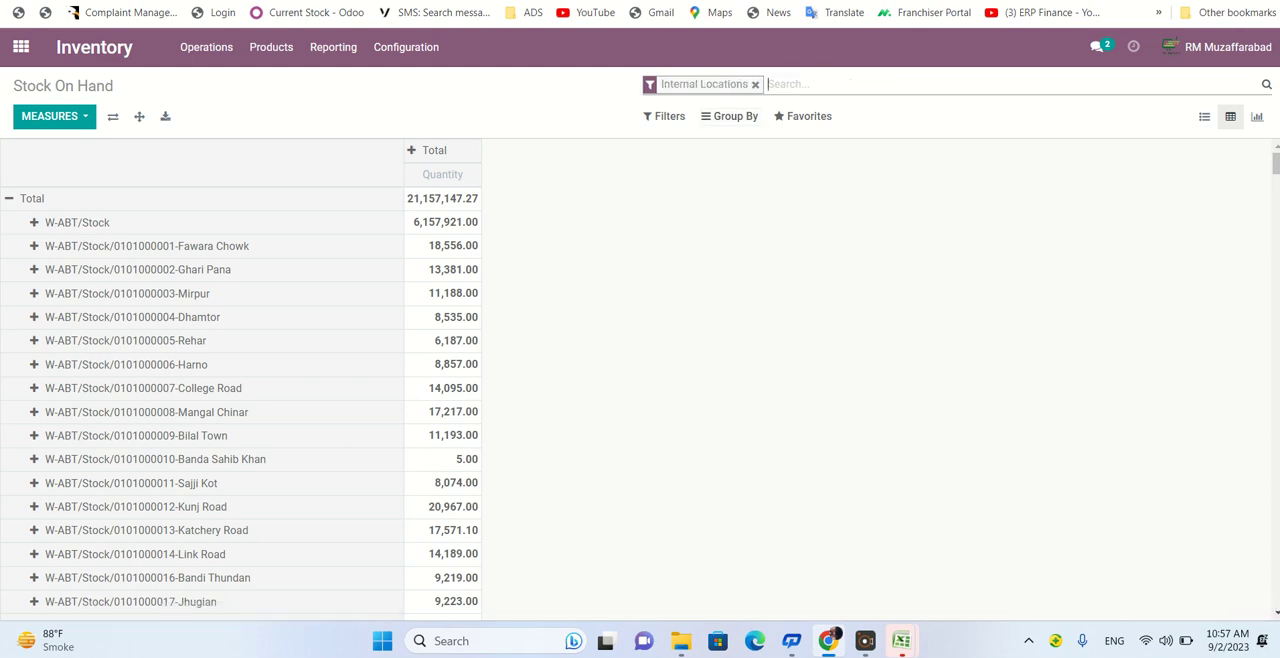
pyautogui.click(729, 116)
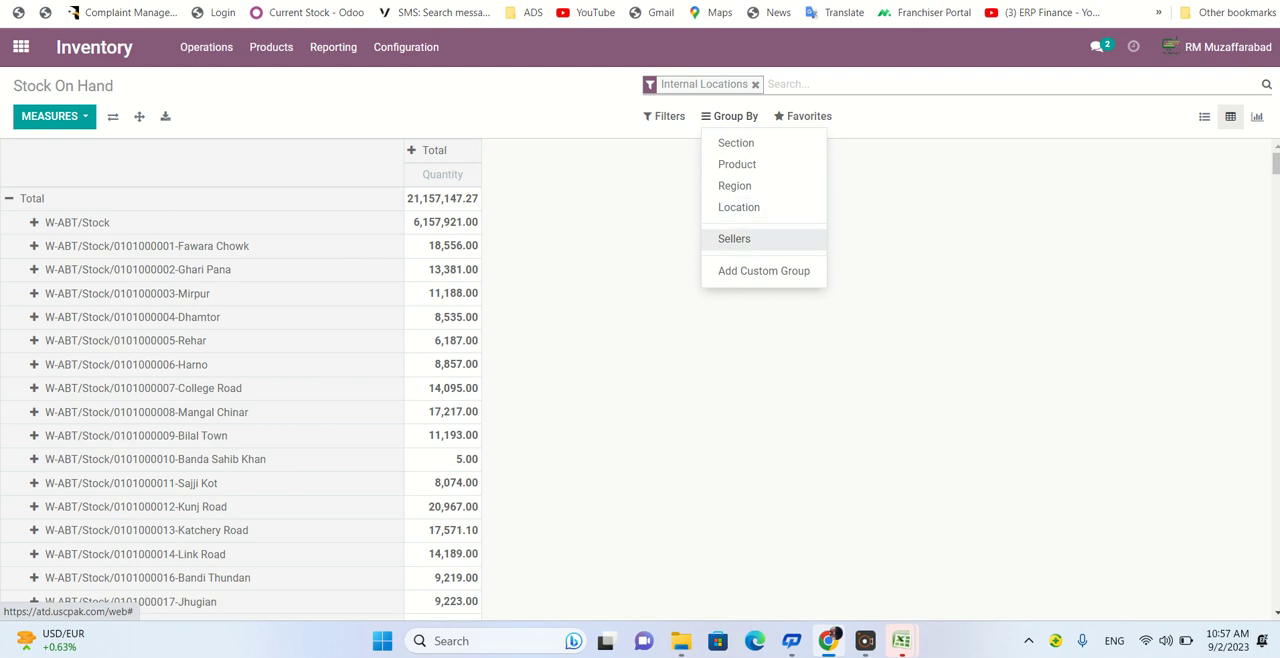
pyautogui.click(763, 270)
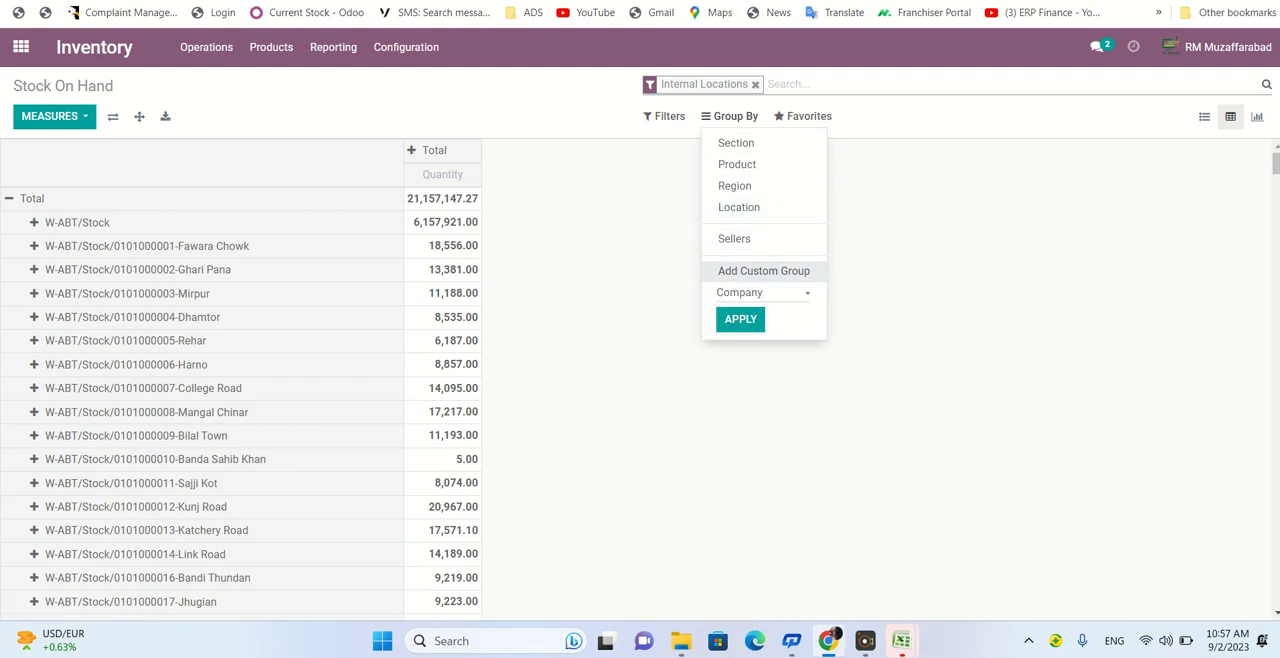
pyautogui.click(760, 292)
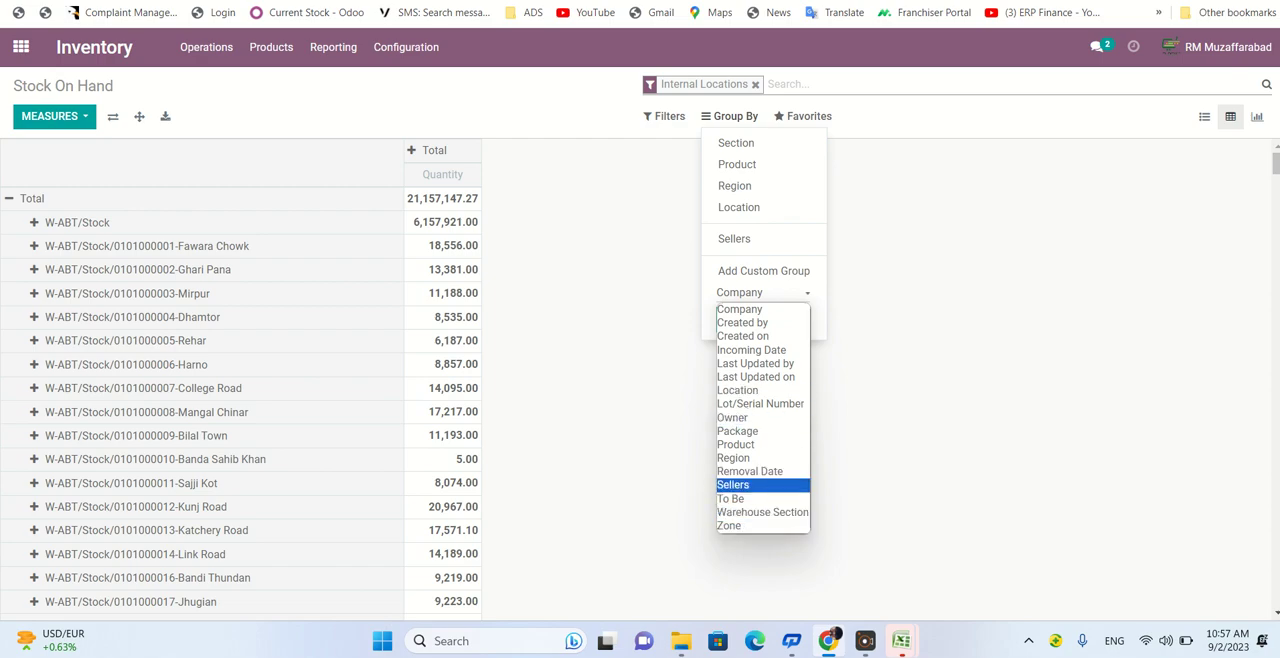
pyautogui.click(687, 374)
pyautogui.click(687, 374)
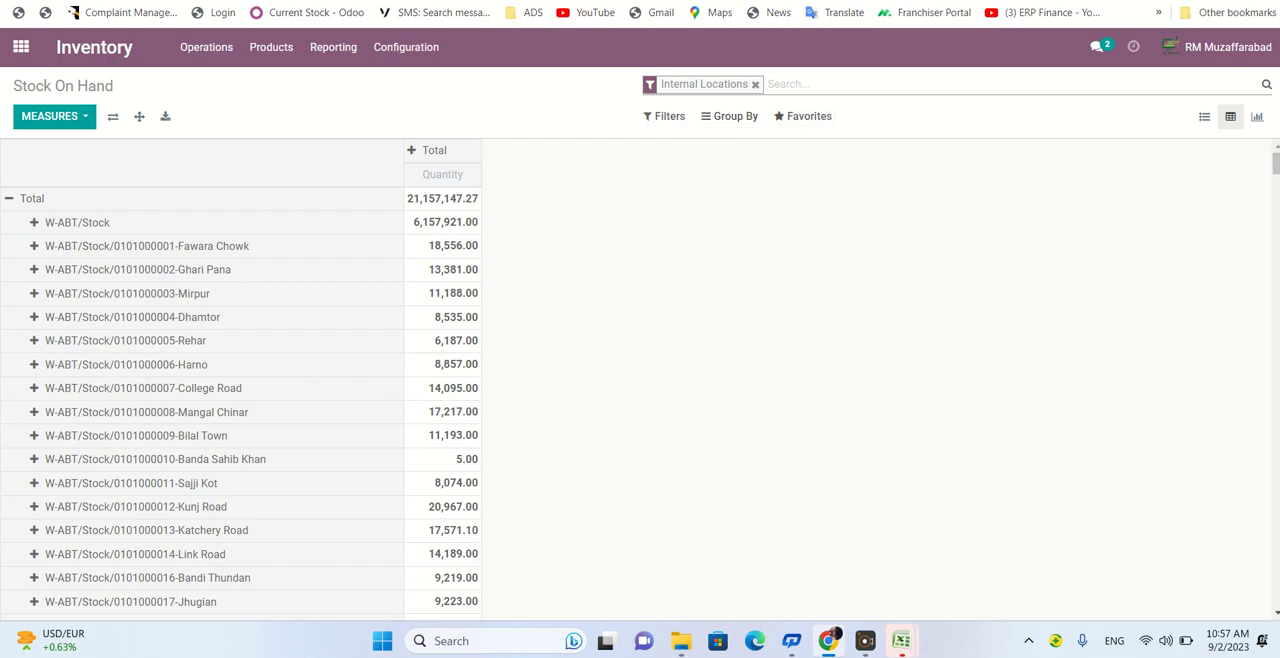
pyautogui.click(803, 116)
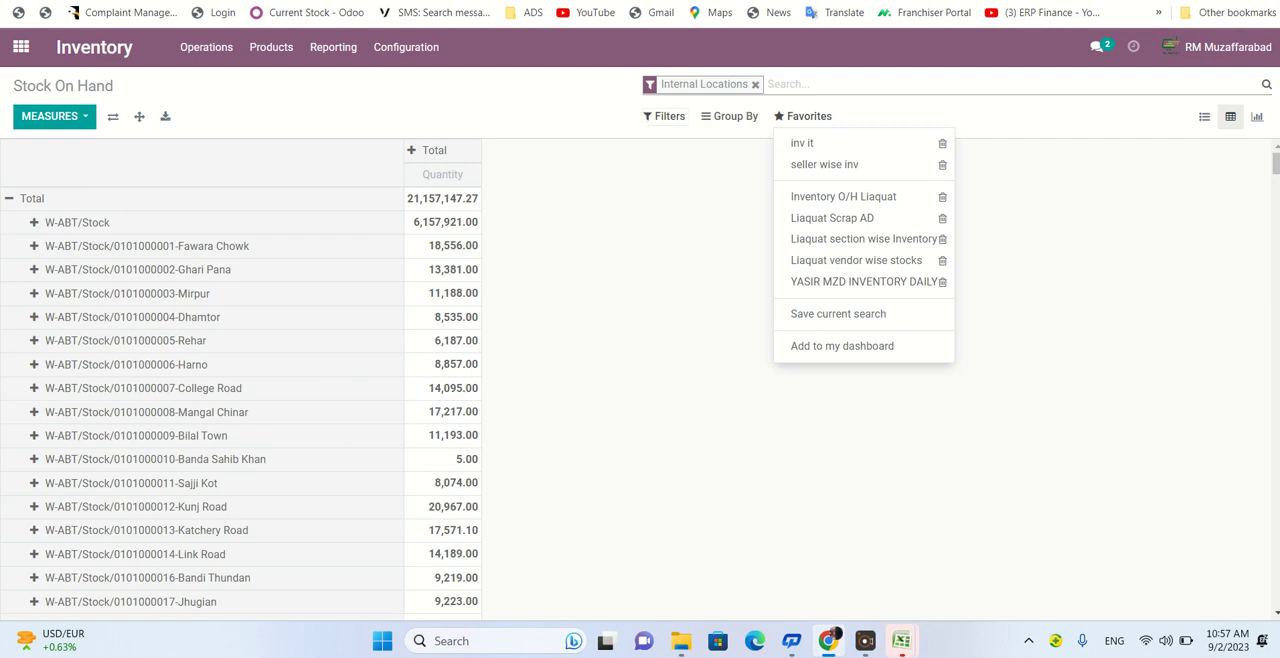
# - Group the pivot table rows by Section and save the current search as a favorite named "section report"
pyautogui.click(730, 116)
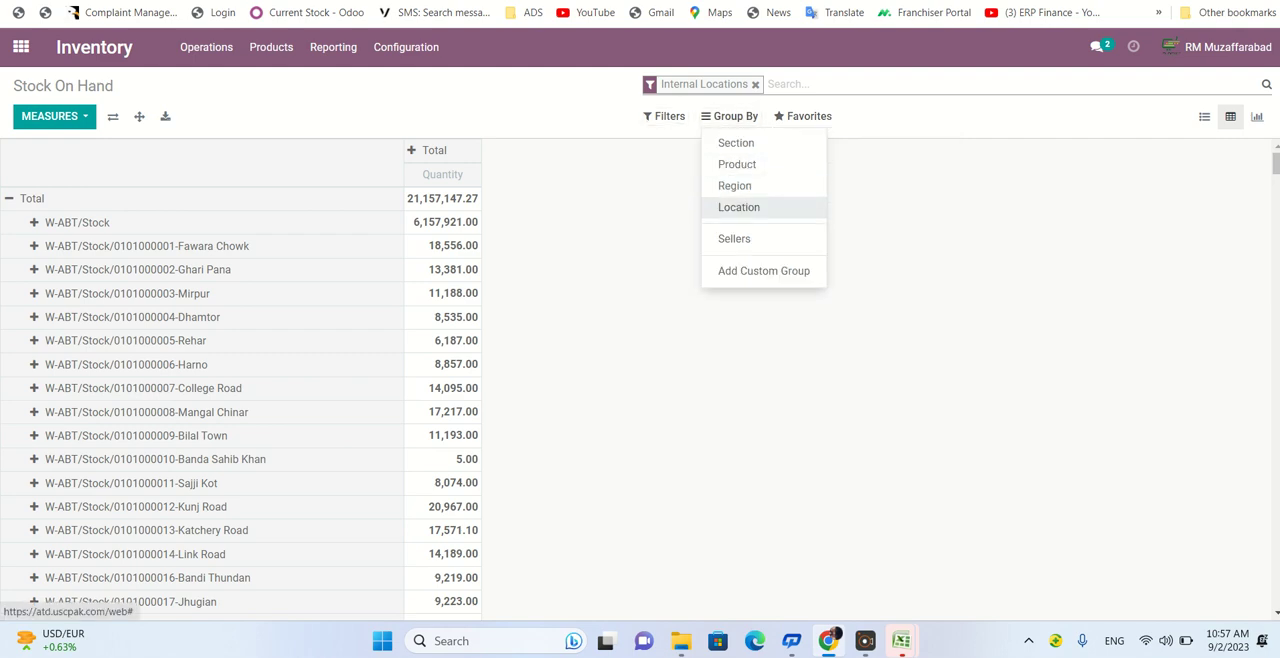
pyautogui.click(736, 143)
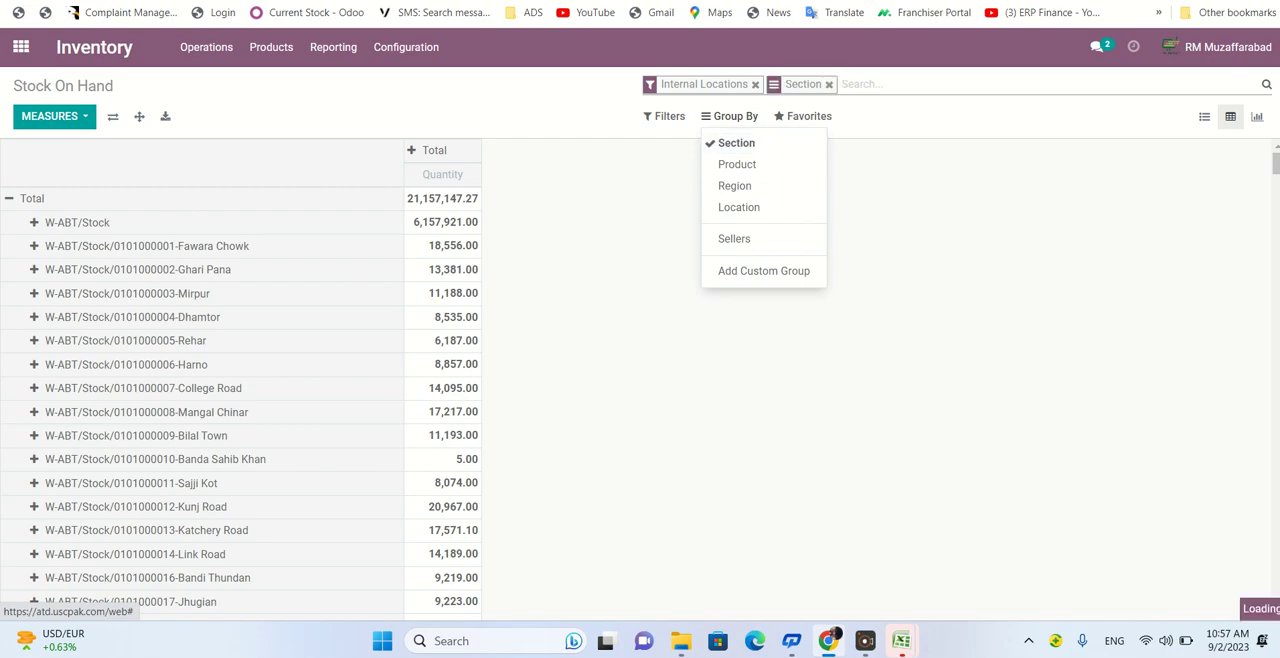
pyautogui.click(803, 116)
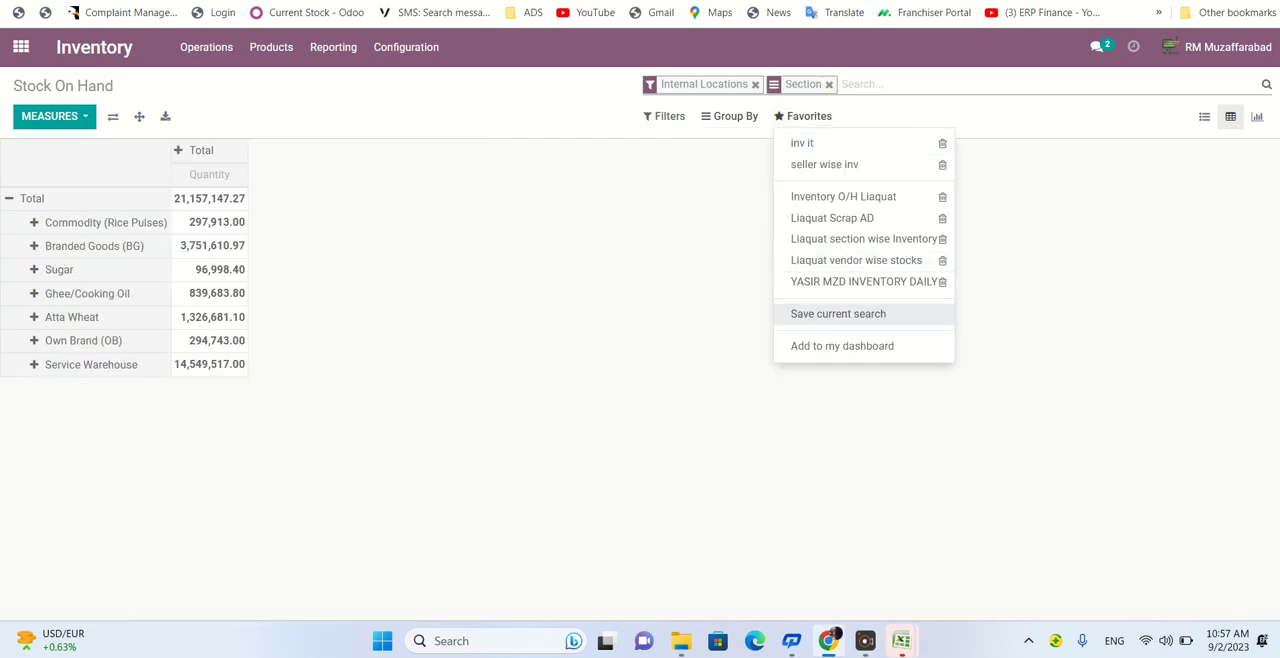
pyautogui.click(838, 313)
pyautogui.press('BackSpace')
pyautogui.press('BackSpace')
pyautogui.press('BackSpace')
pyautogui.press('BackSpace')
pyautogui.press('BackSpace')
pyautogui.press('BackSpace')
pyautogui.press('BackSpace')
pyautogui.press('BackSpace')
pyautogui.press('BackSpace')
pyautogui.press('BackSpace')
pyautogui.press('BackSpace')
pyautogui.press('BackSpace')
pyautogui.press('BackSpace')
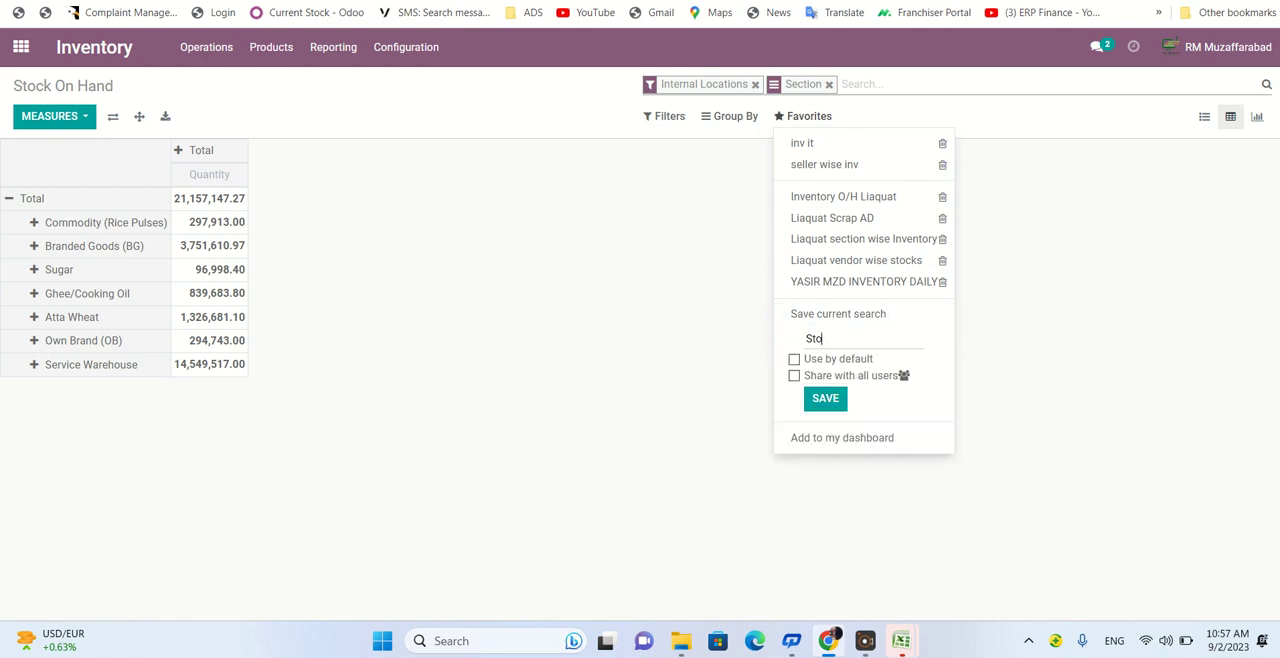
pyautogui.write('section report')
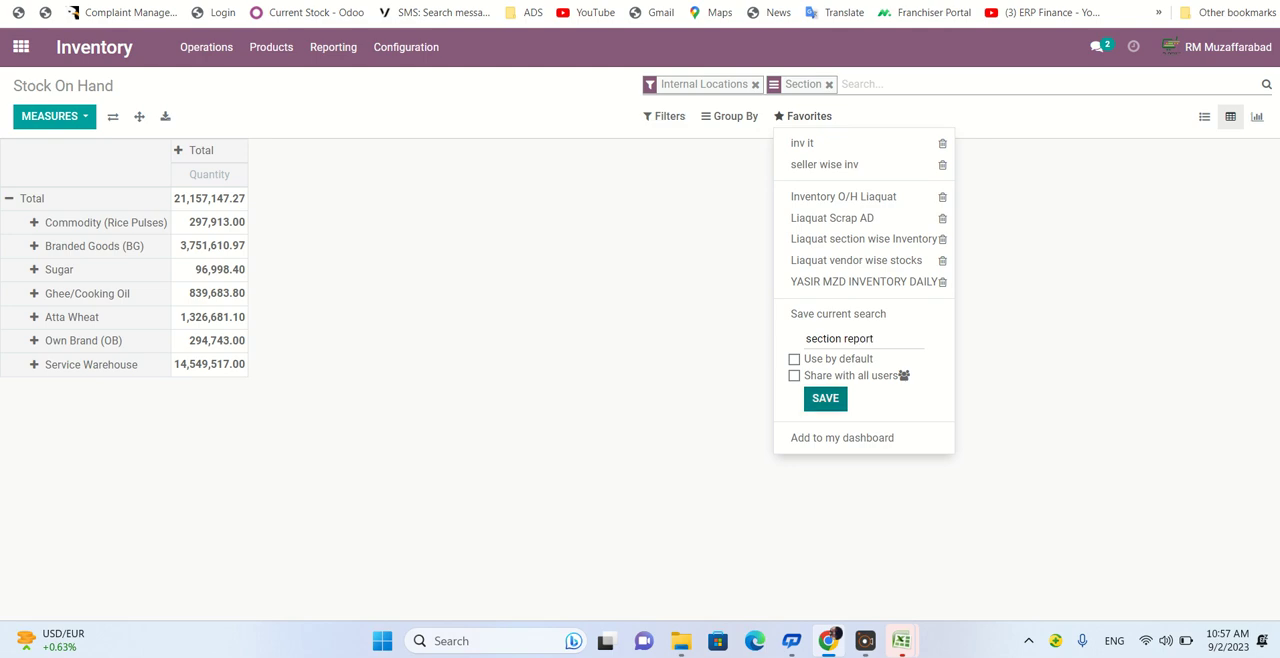
pyautogui.click(825, 398)
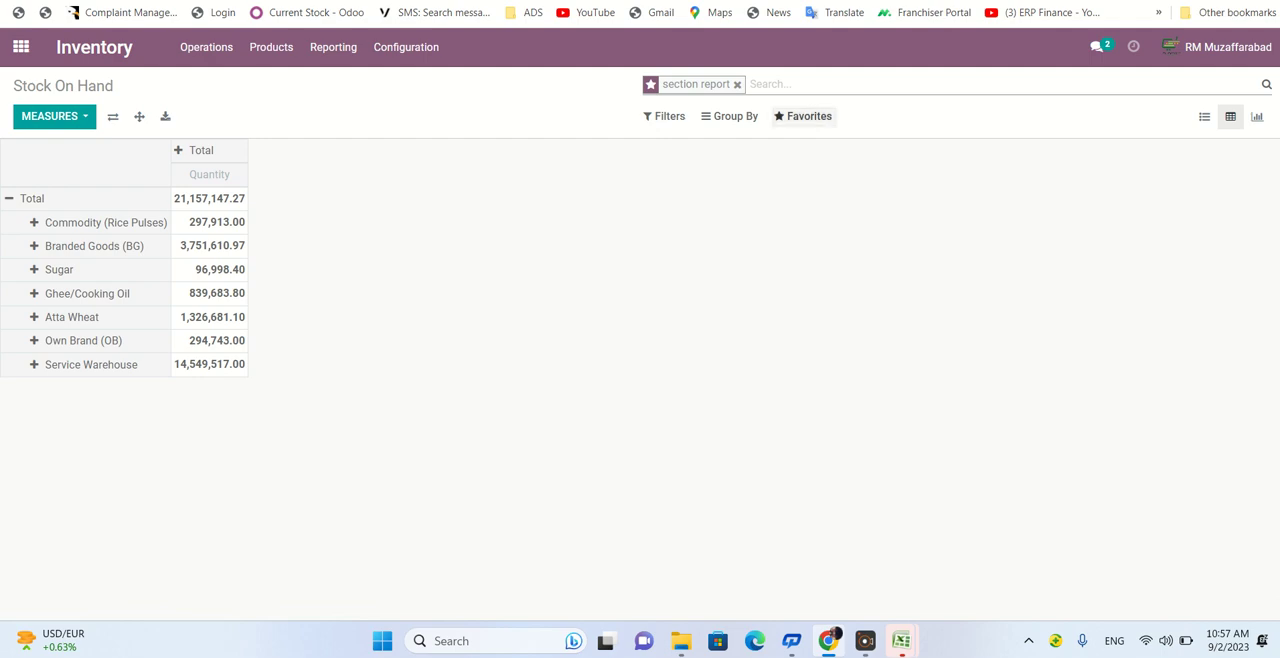
pyautogui.click(803, 116)
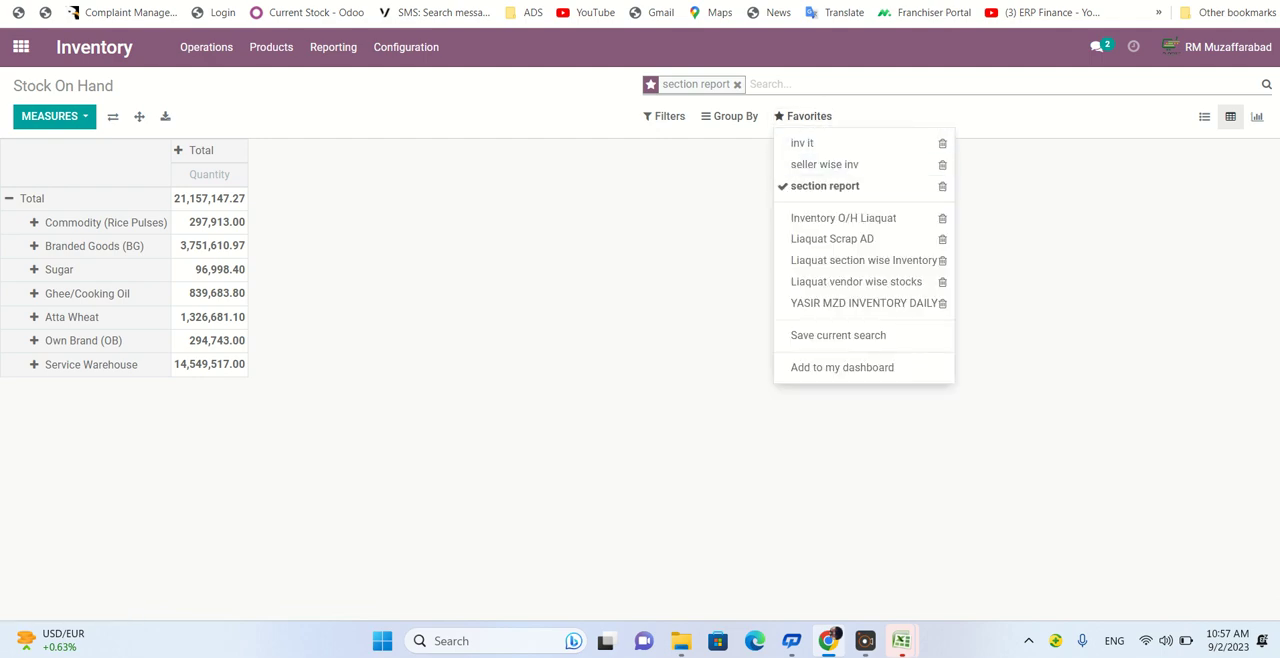
pyautogui.press('Escape')
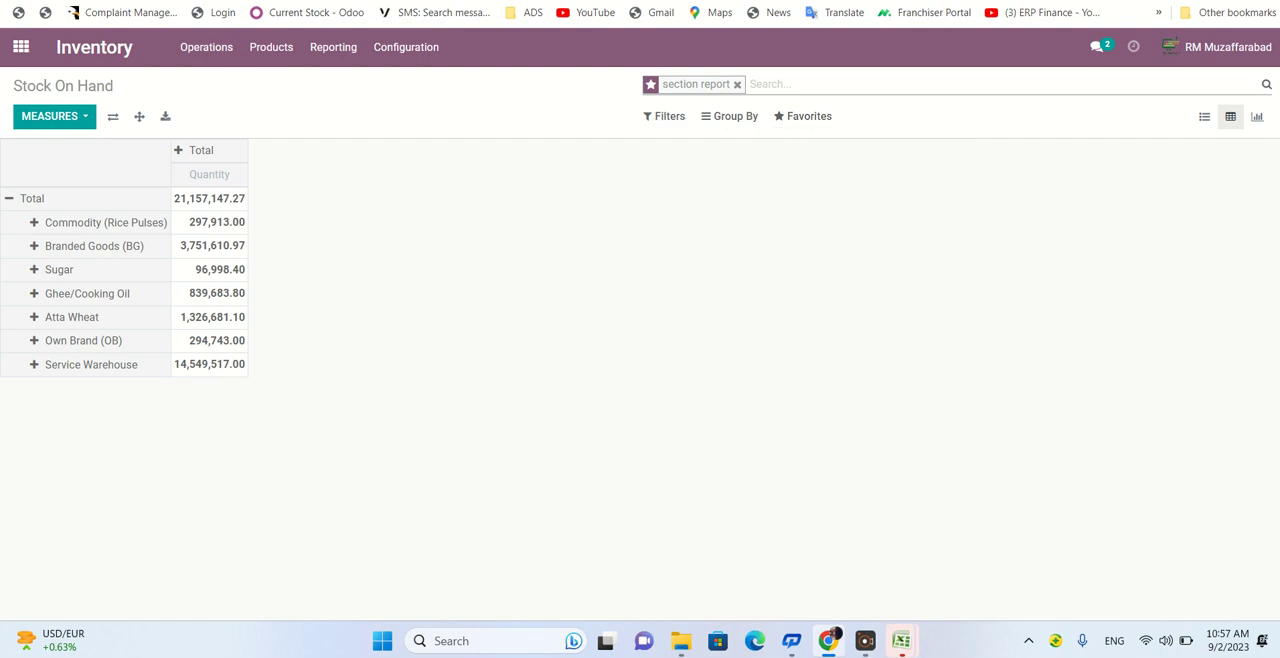